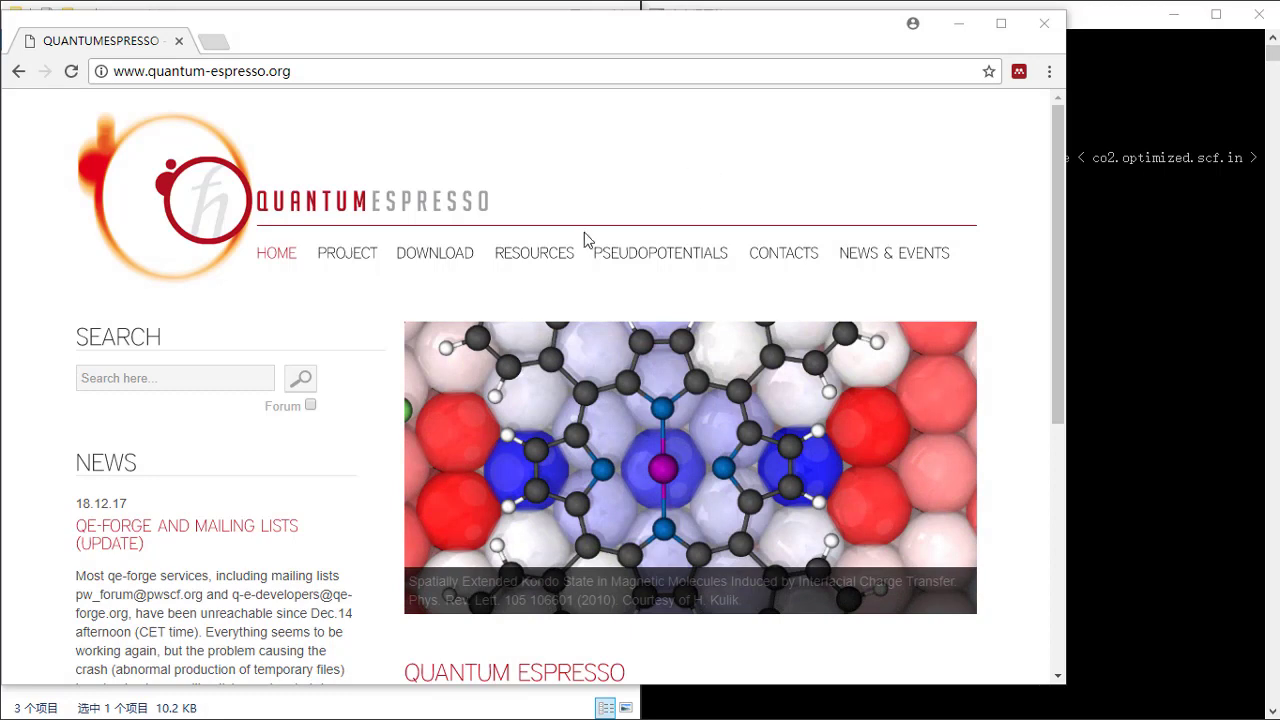
# On the Quantum ESPRESSO Download page, follow the 'download page' link under 'How to download' to QE-Forge.
pyautogui.click(458, 256)
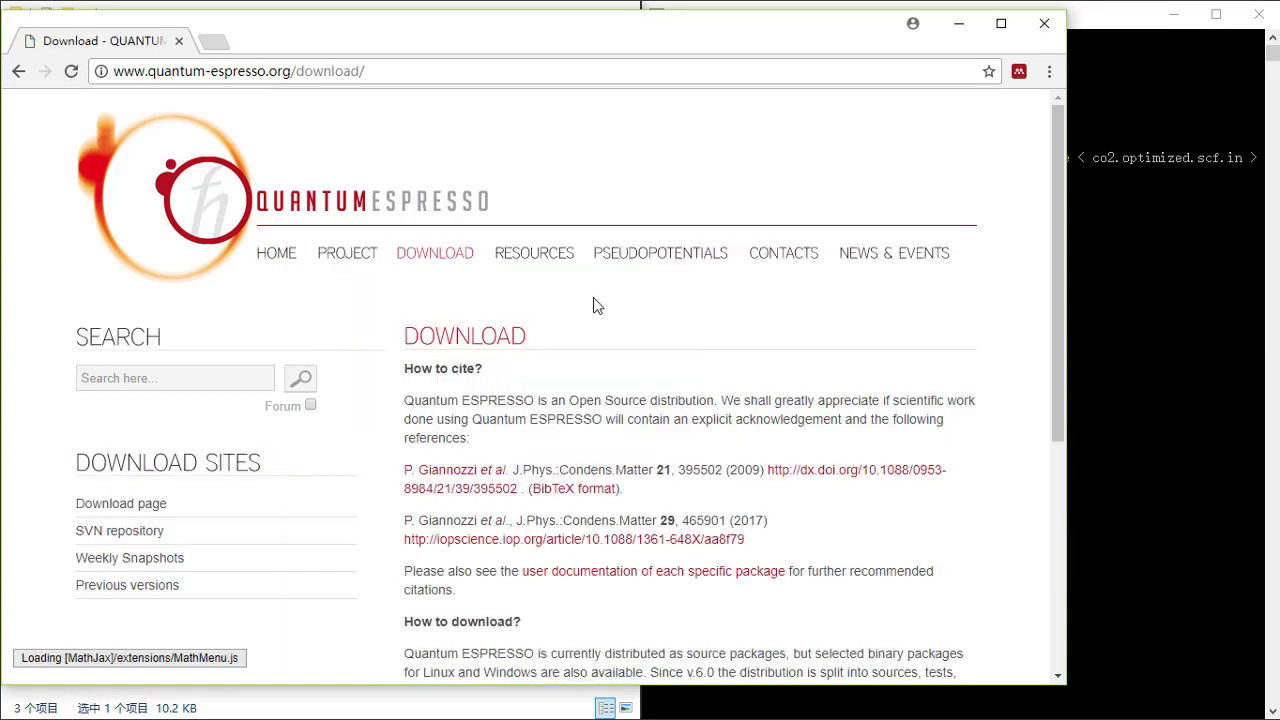
pyautogui.scroll(-4, 650, 337)
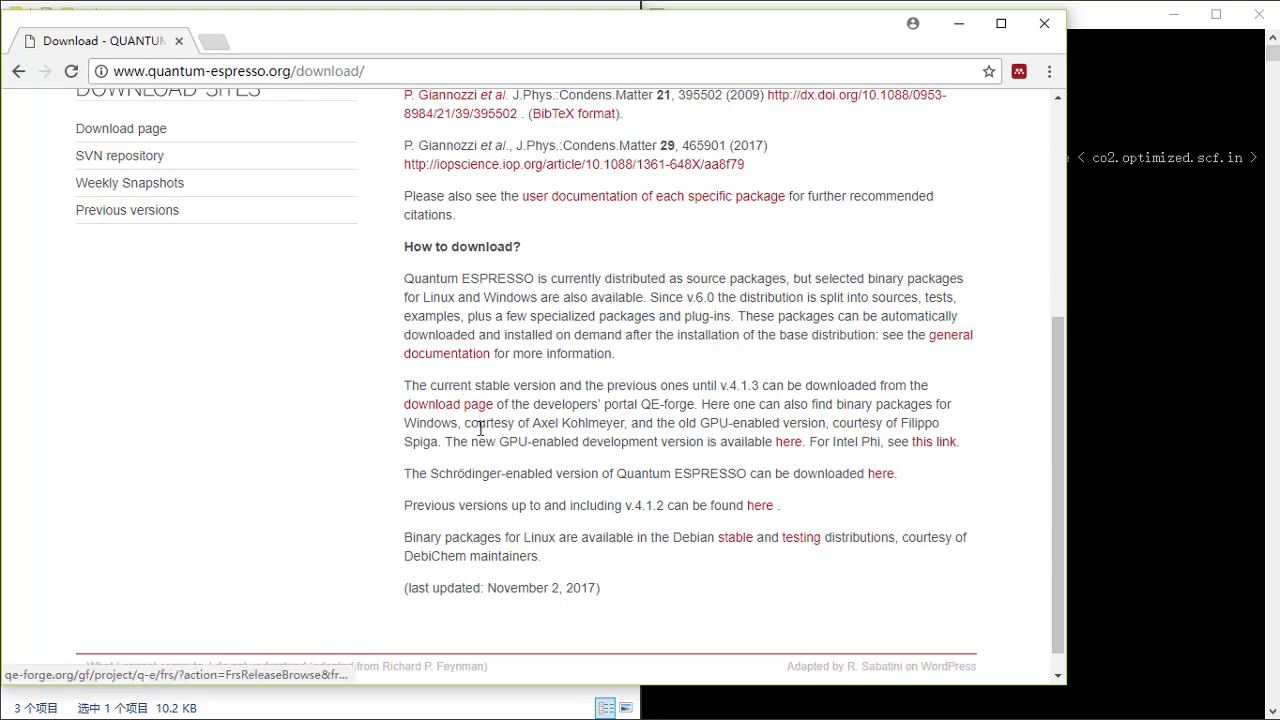
pyautogui.click(461, 405)
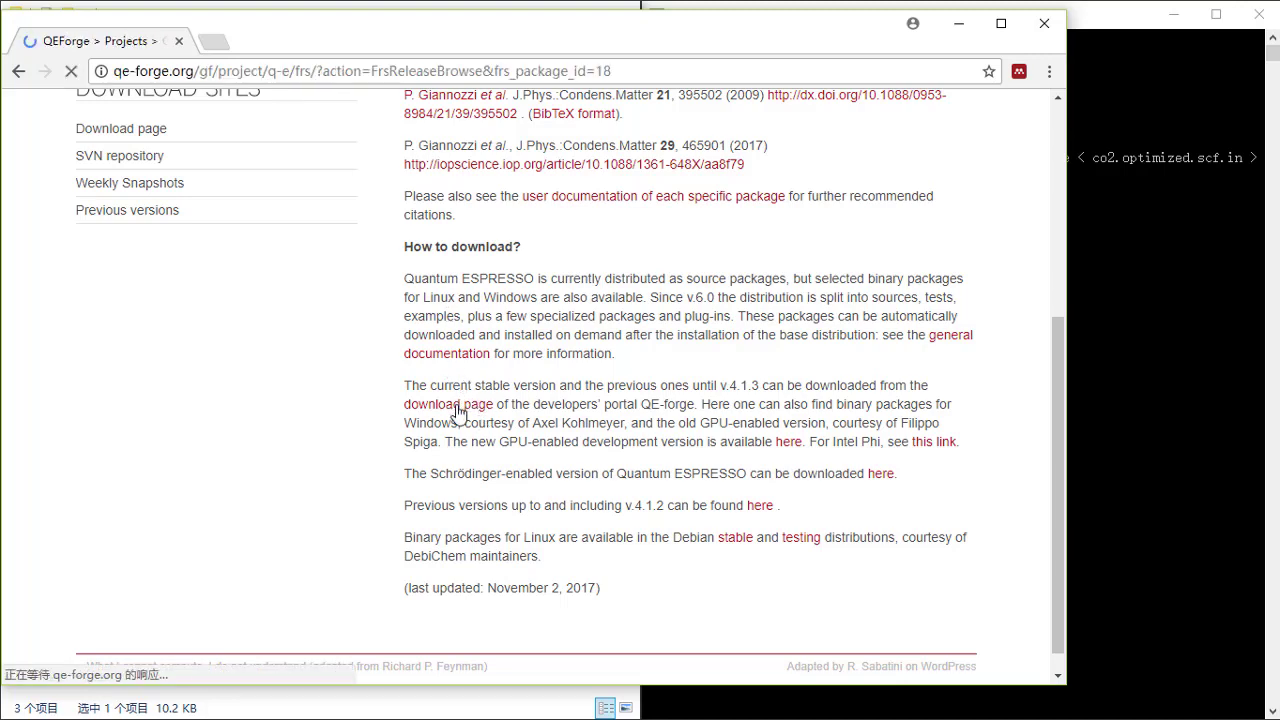
# Download QE-on-Windows.pdf from the QE-5.3.0 release and open it from the download bar.
pyautogui.scroll(-4, 386, 377)
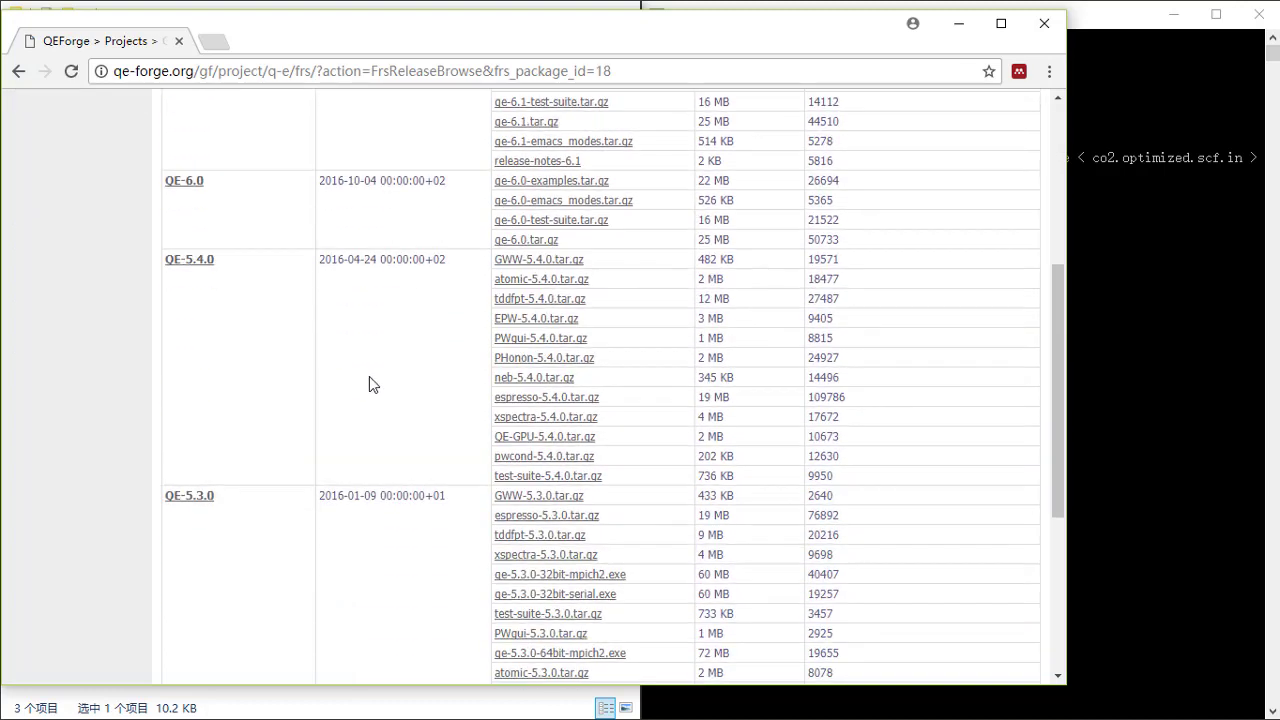
pyautogui.scroll(-1, 230, 372)
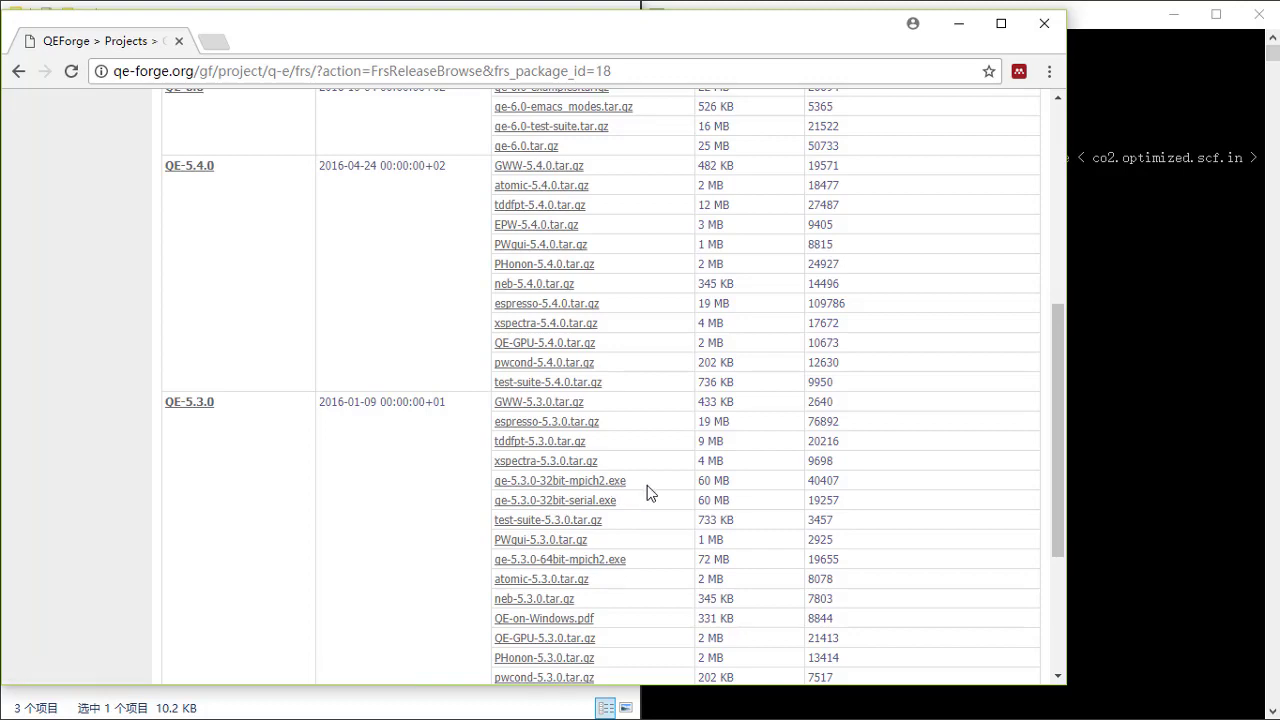
pyautogui.scroll(3, 646, 492)
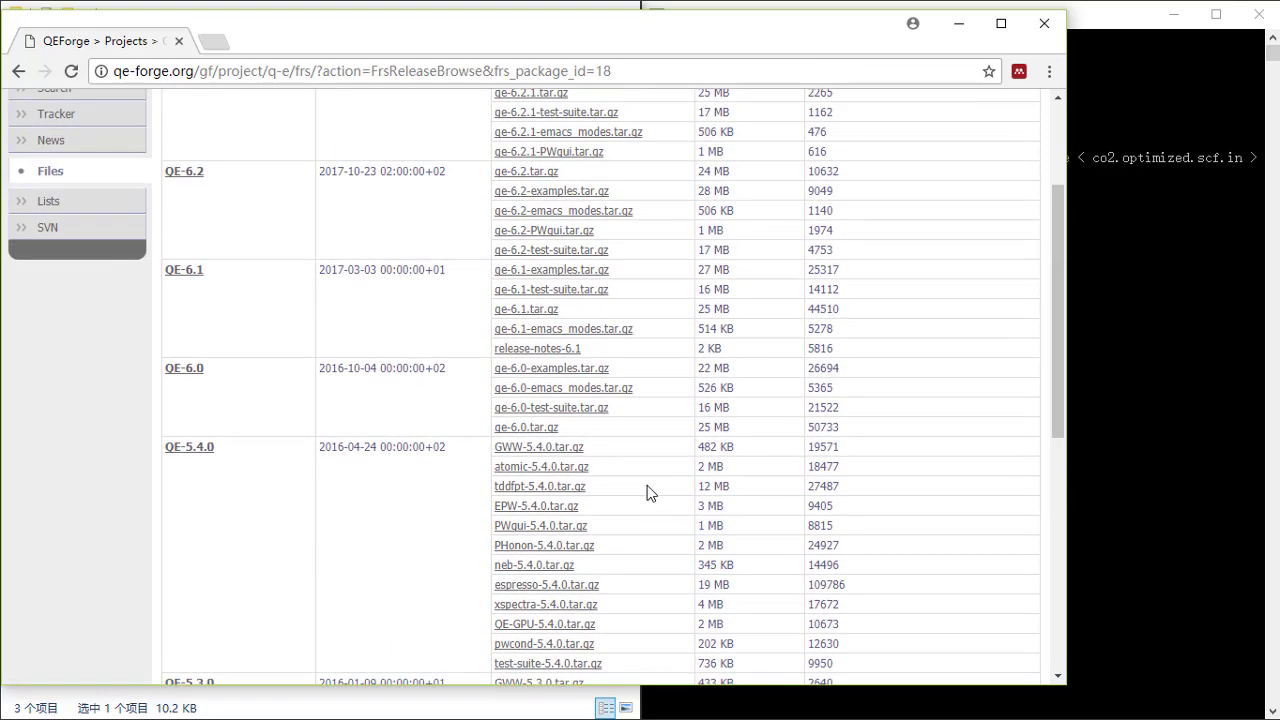
pyautogui.scroll(1, 646, 492)
pyautogui.scroll(-3, 646, 492)
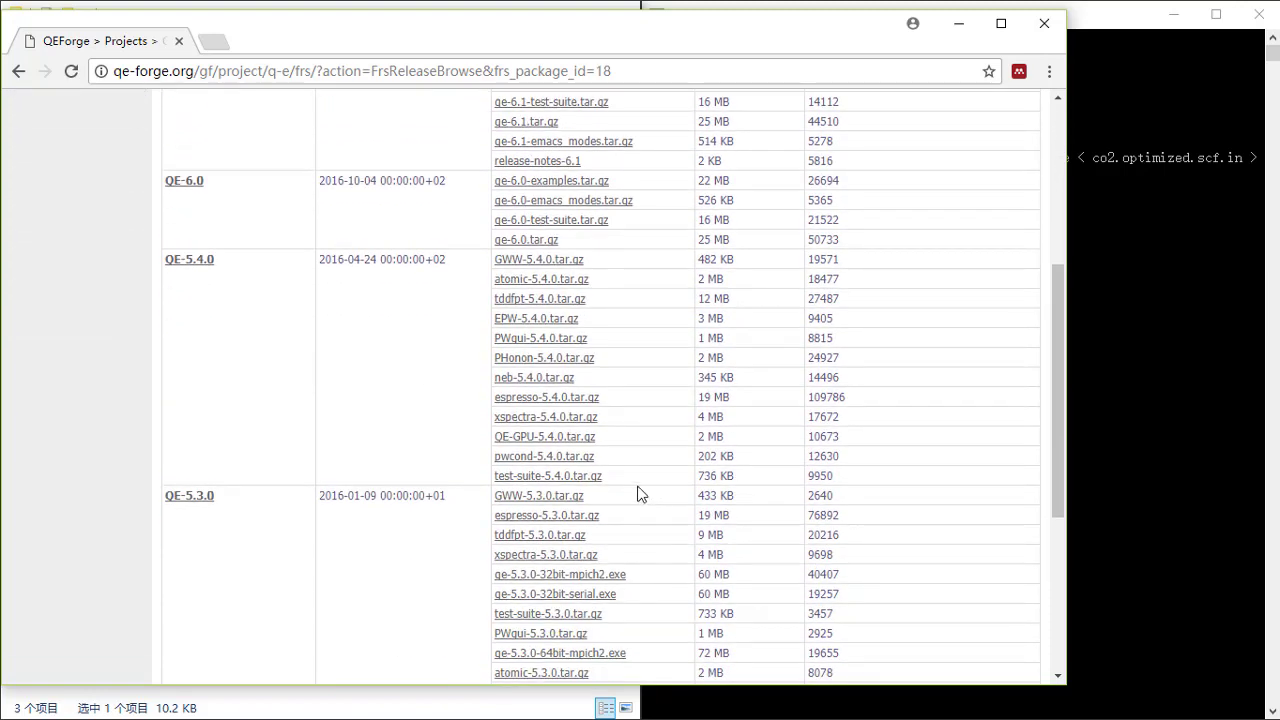
pyautogui.scroll(-2, 641, 493)
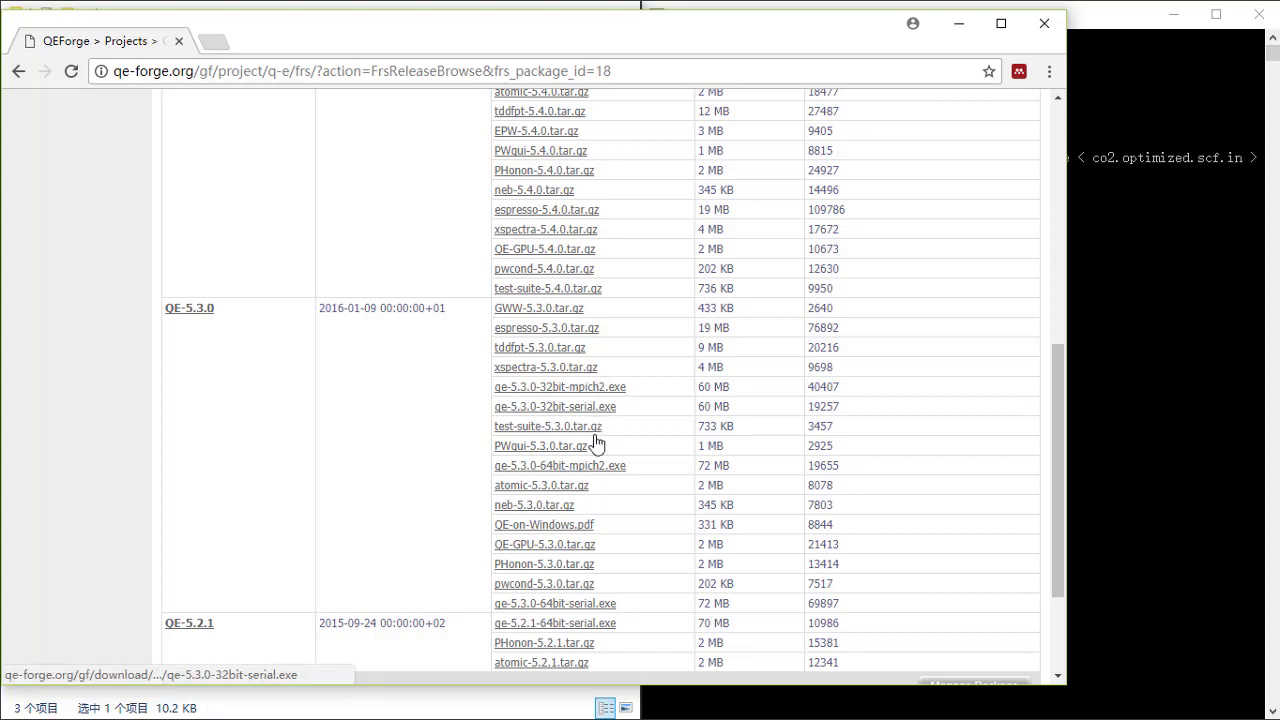
pyautogui.click(543, 530)
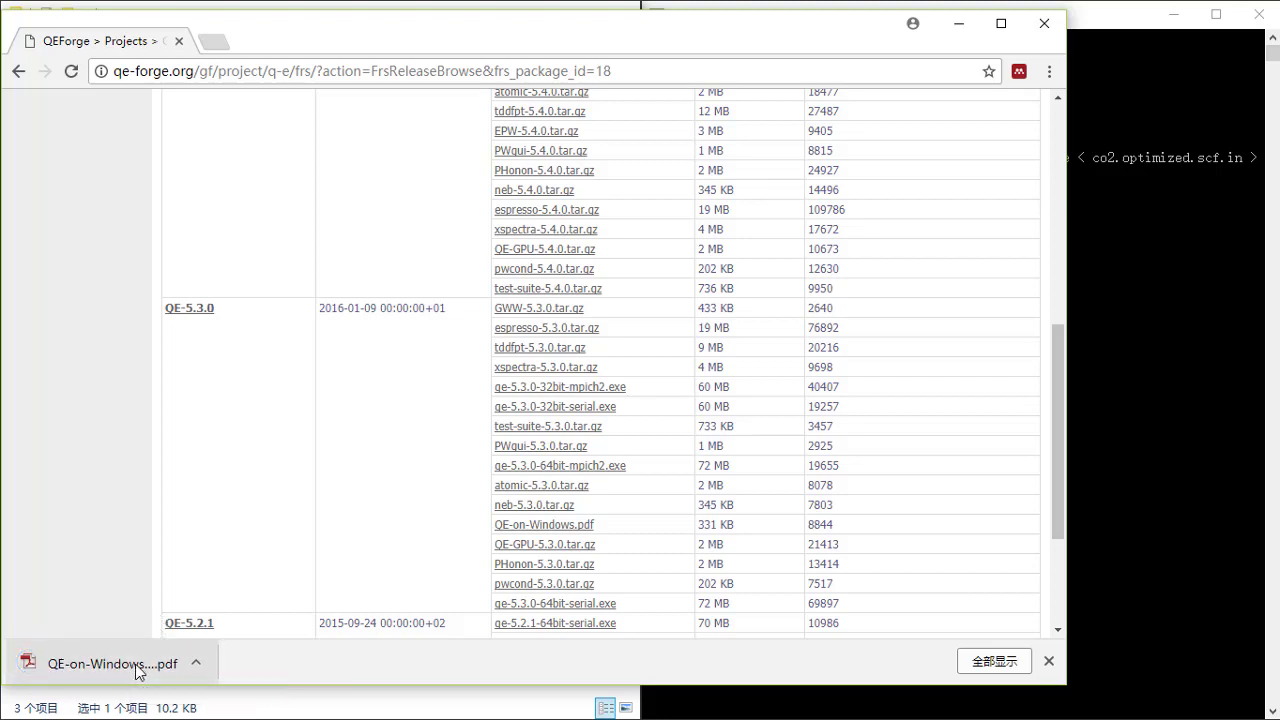
pyautogui.click(137, 663)
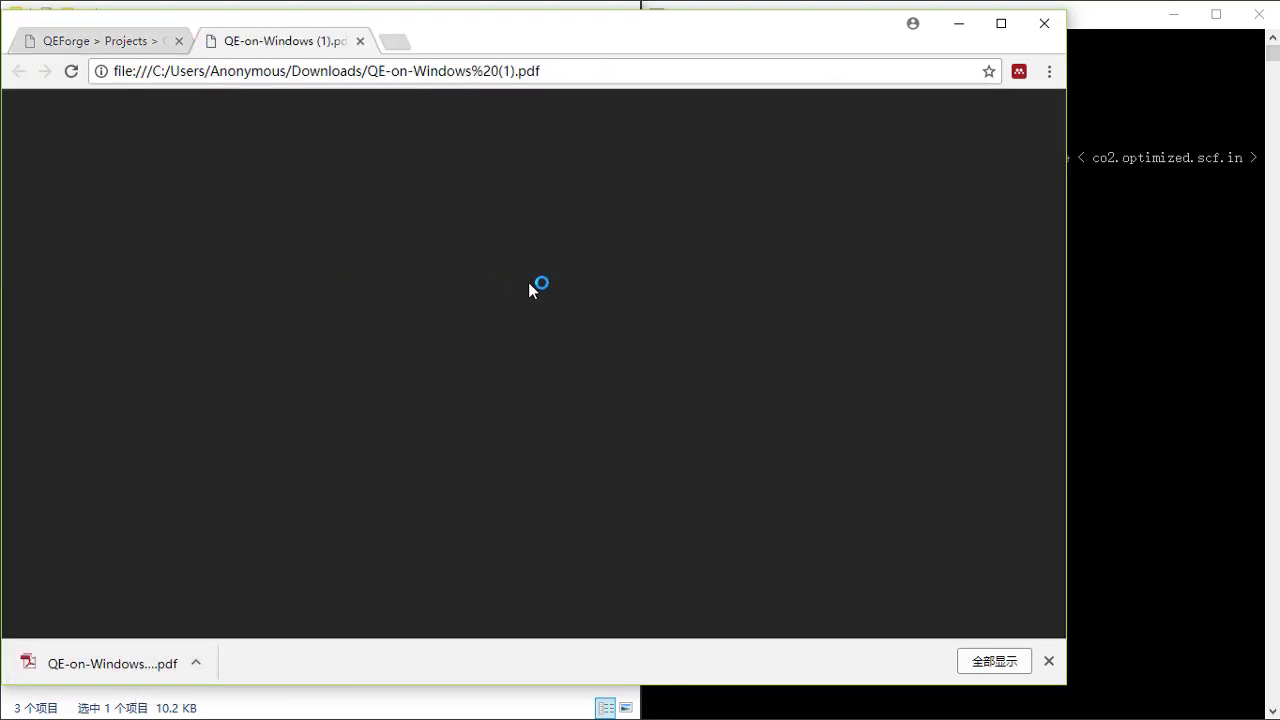
# Read the QE-on-Windows guide's installation and running sections, then return to the QEForge tab.
pyautogui.scroll(-2, 558, 285)
pyautogui.scroll(-1, 558, 285)
pyautogui.scroll(3, 562, 283)
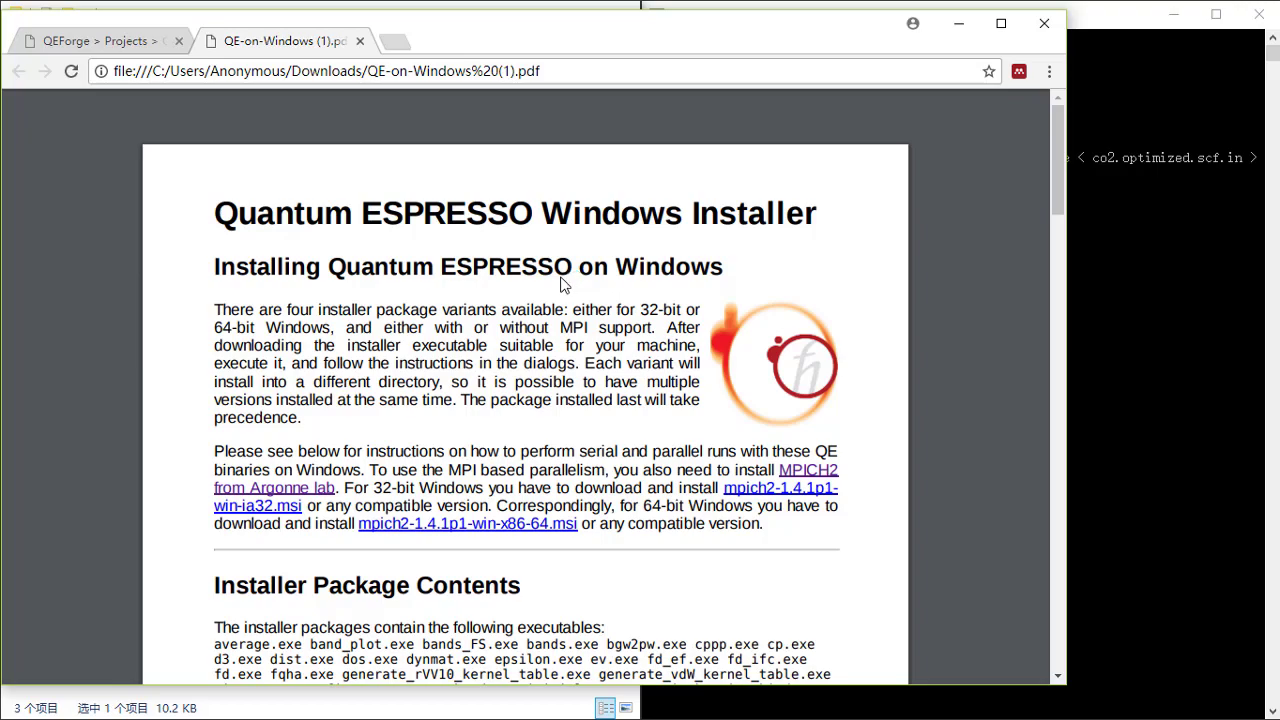
pyautogui.scroll(-6, 561, 285)
pyautogui.scroll(3, 384, 341)
pyautogui.scroll(-3, 540, 392)
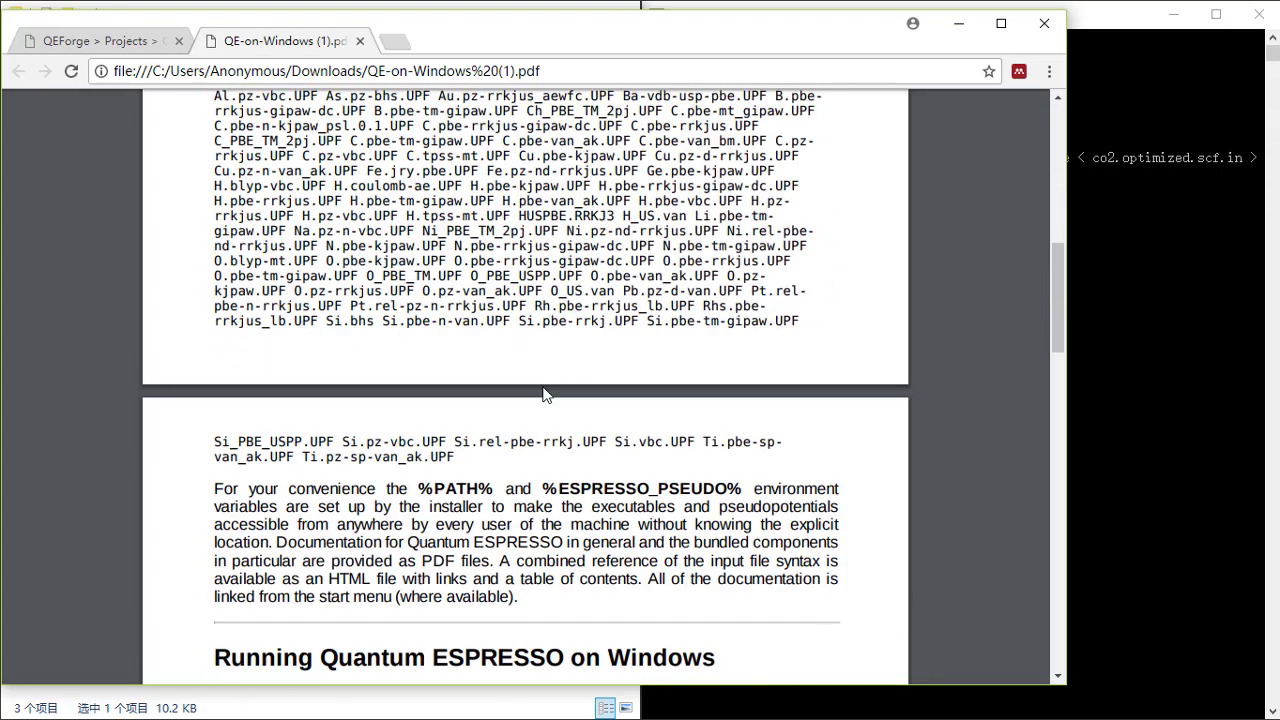
pyautogui.scroll(-4, 545, 392)
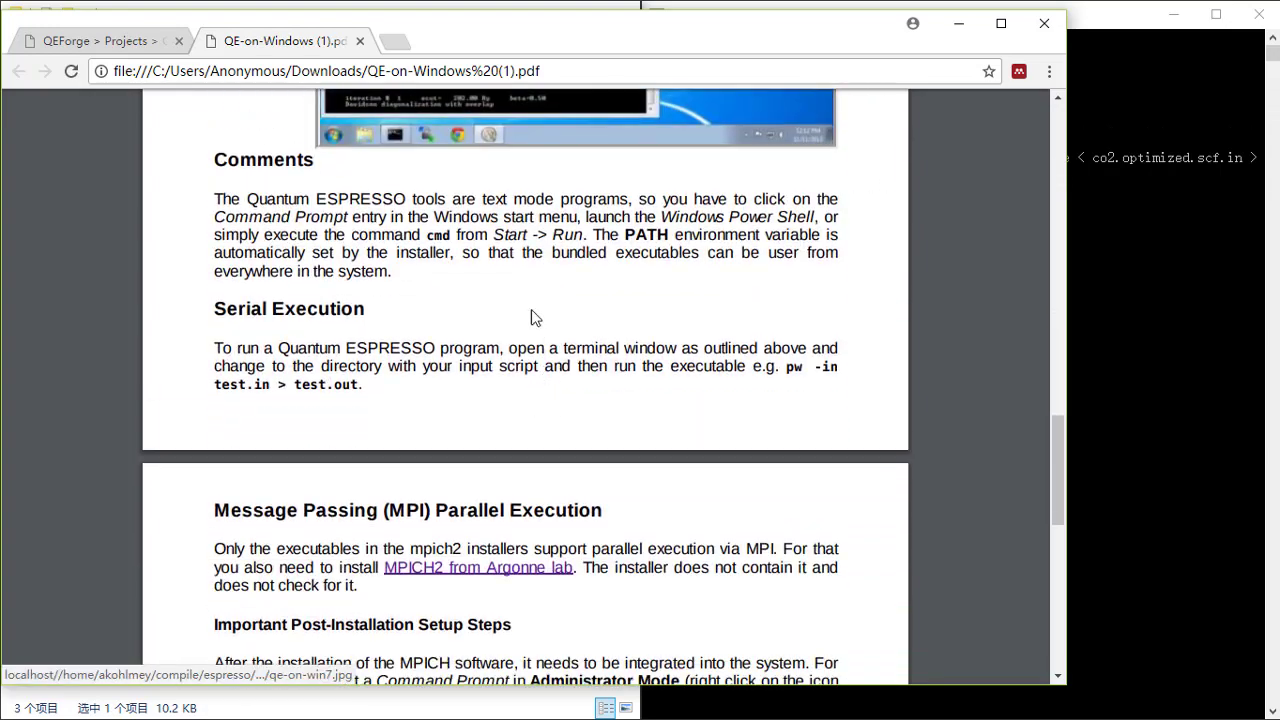
pyautogui.scroll(-4, 478, 262)
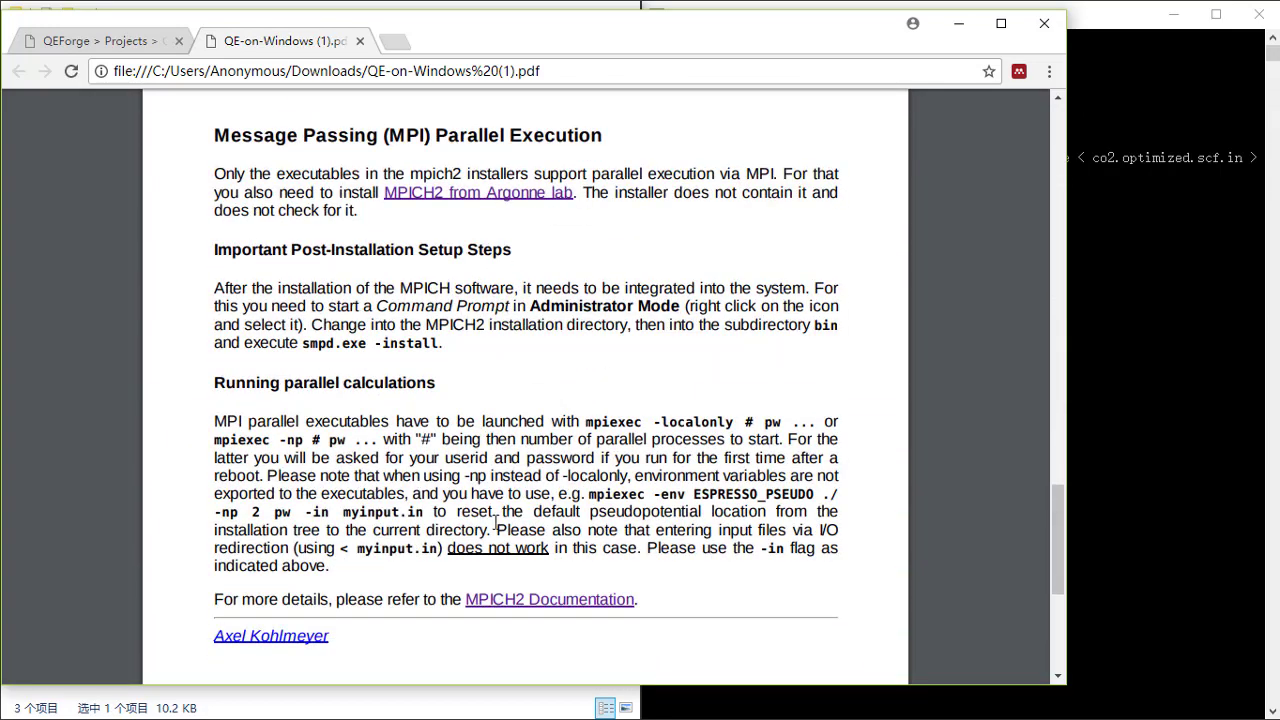
pyautogui.scroll(-3, 672, 449)
pyautogui.scroll(20, 440, 340)
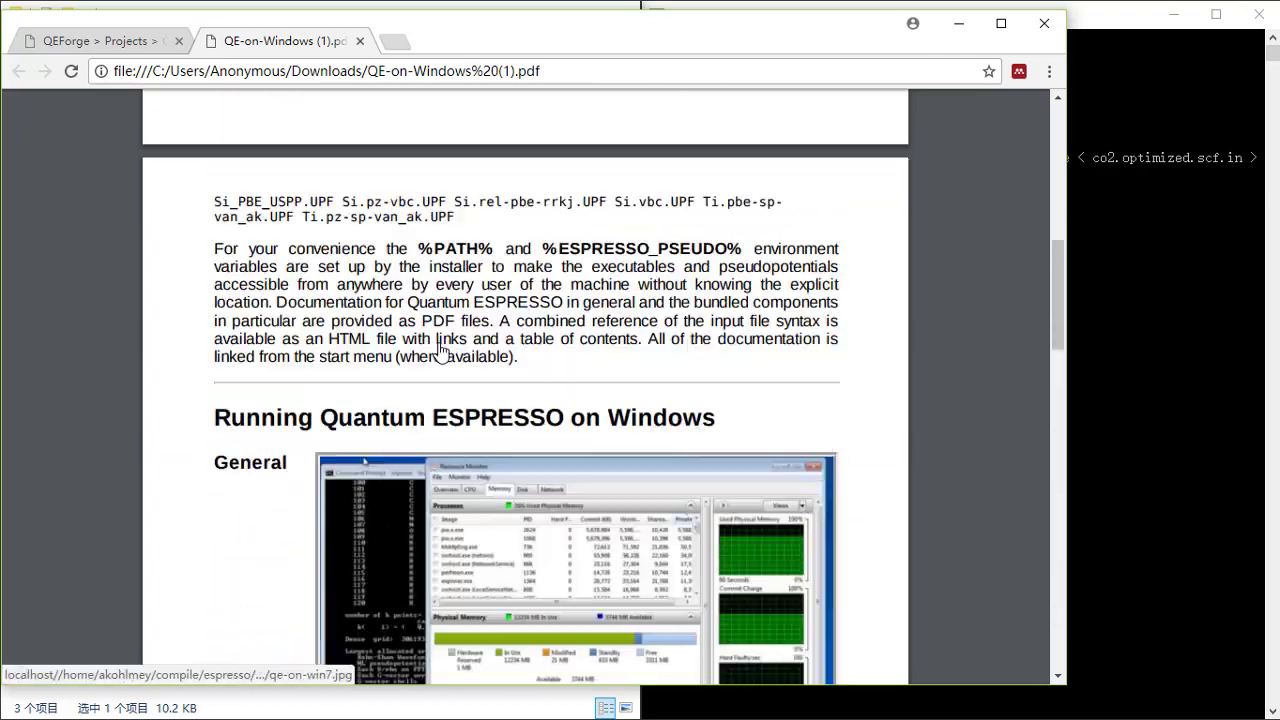
pyautogui.click(81, 45)
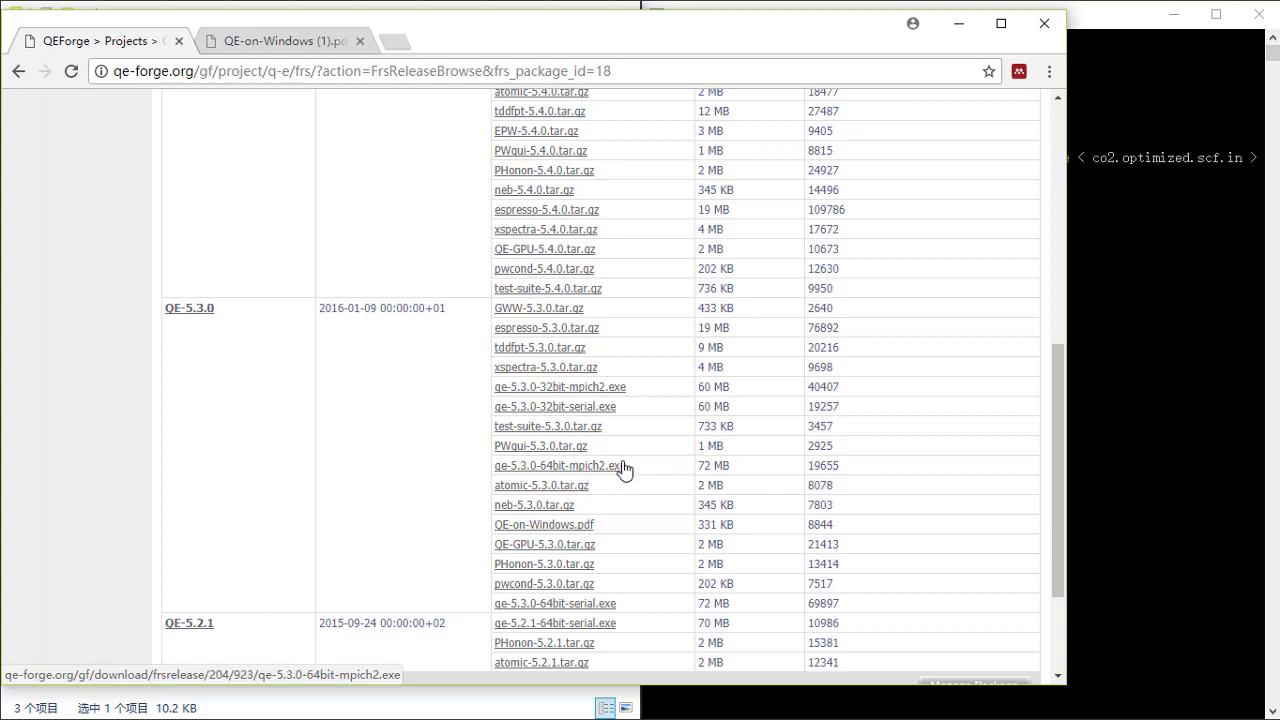
# Minimize Chrome and show the Quantum_ESPRESSO_5.3.0_mpich2 folder in File Explorer.
pyautogui.click(958, 30)
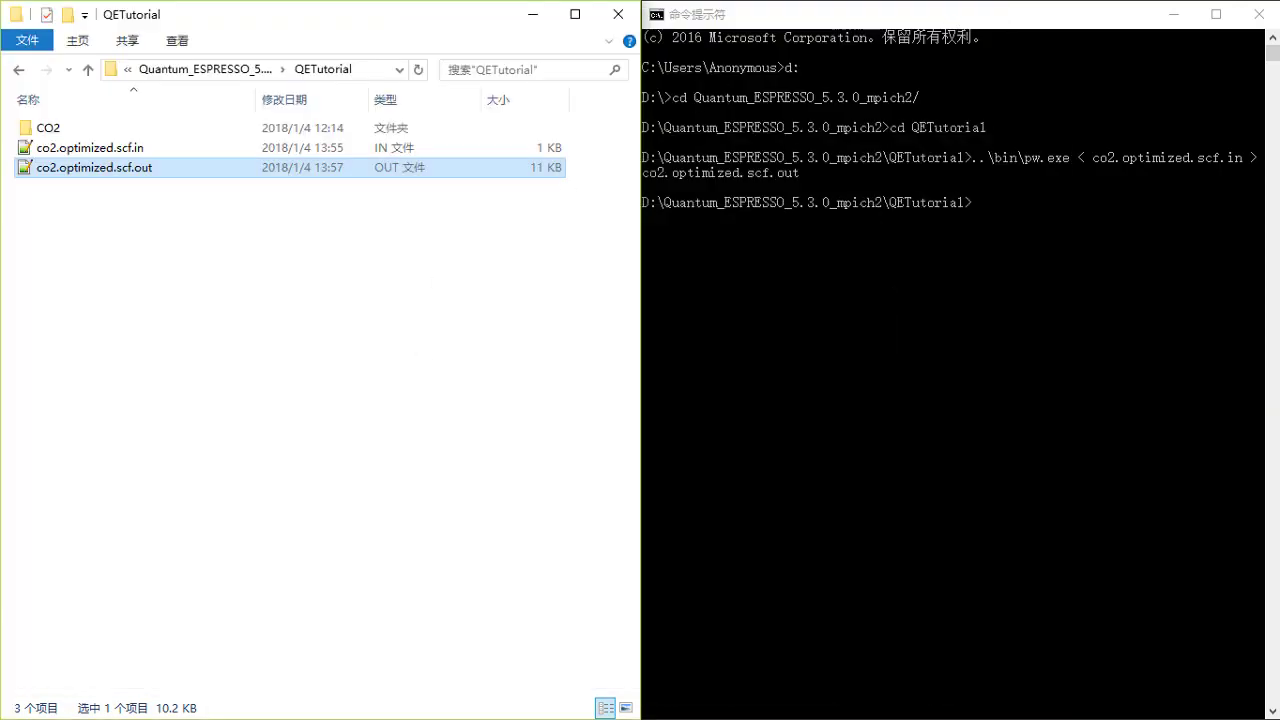
pyautogui.click(193, 252)
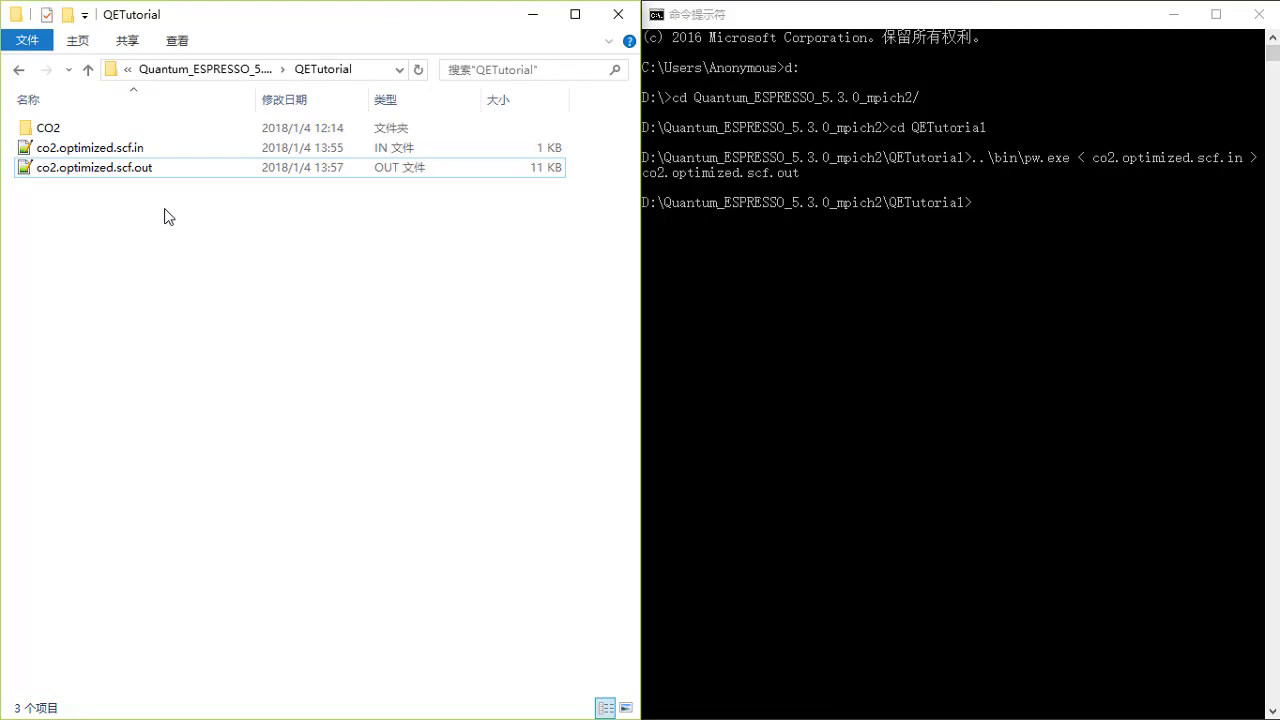
pyautogui.click(216, 72)
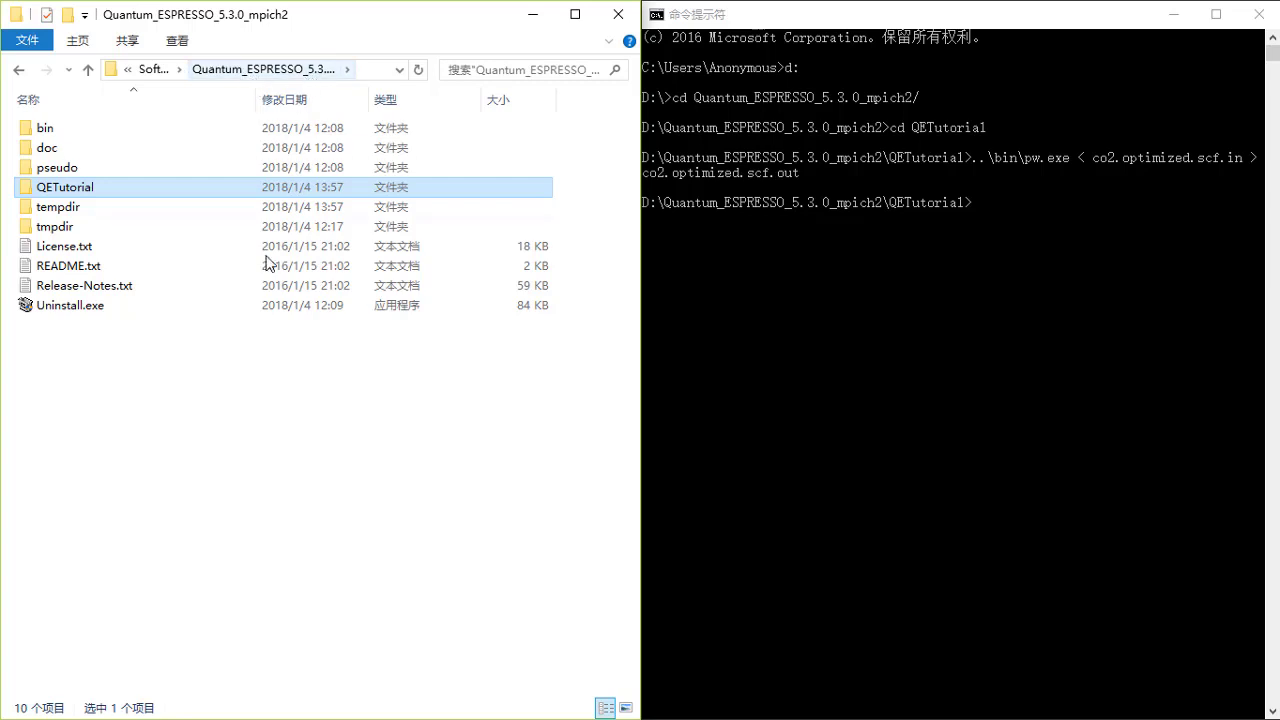
# Browse the installation's bin folder and locate pw.exe among the executables.
pyautogui.click(195, 379)
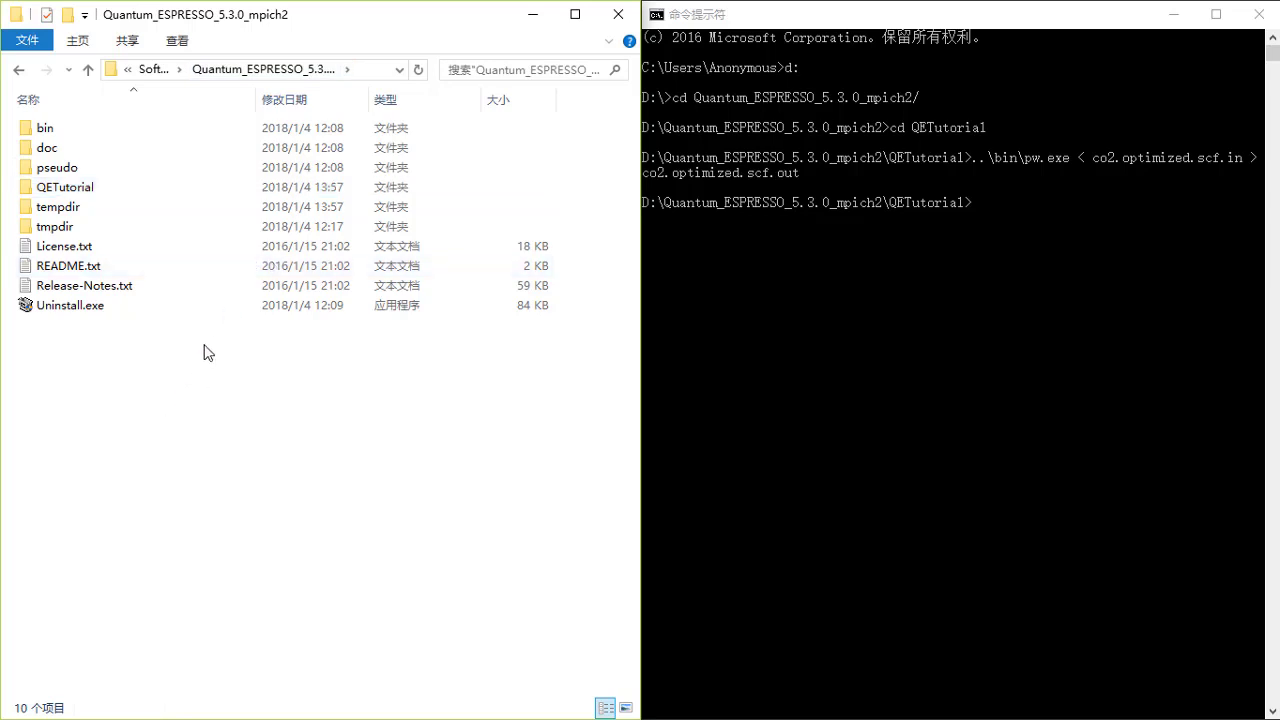
pyautogui.doubleClick(77, 189)
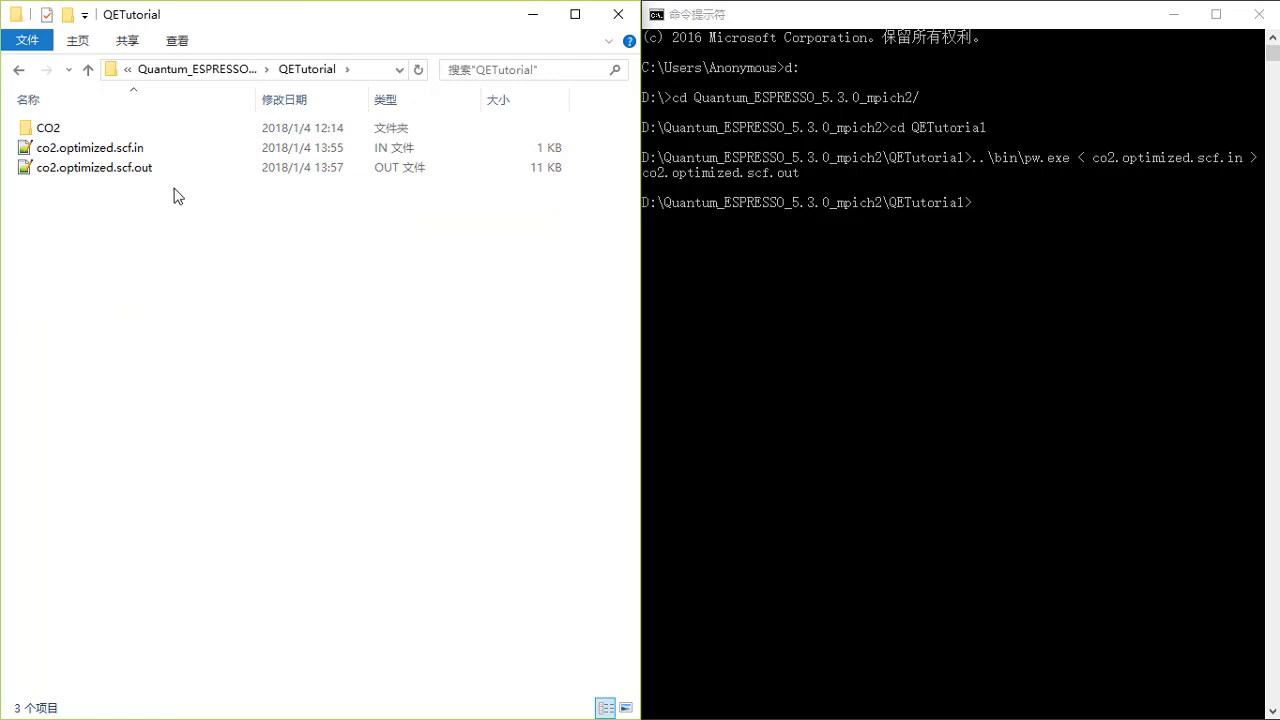
pyautogui.click(18, 70)
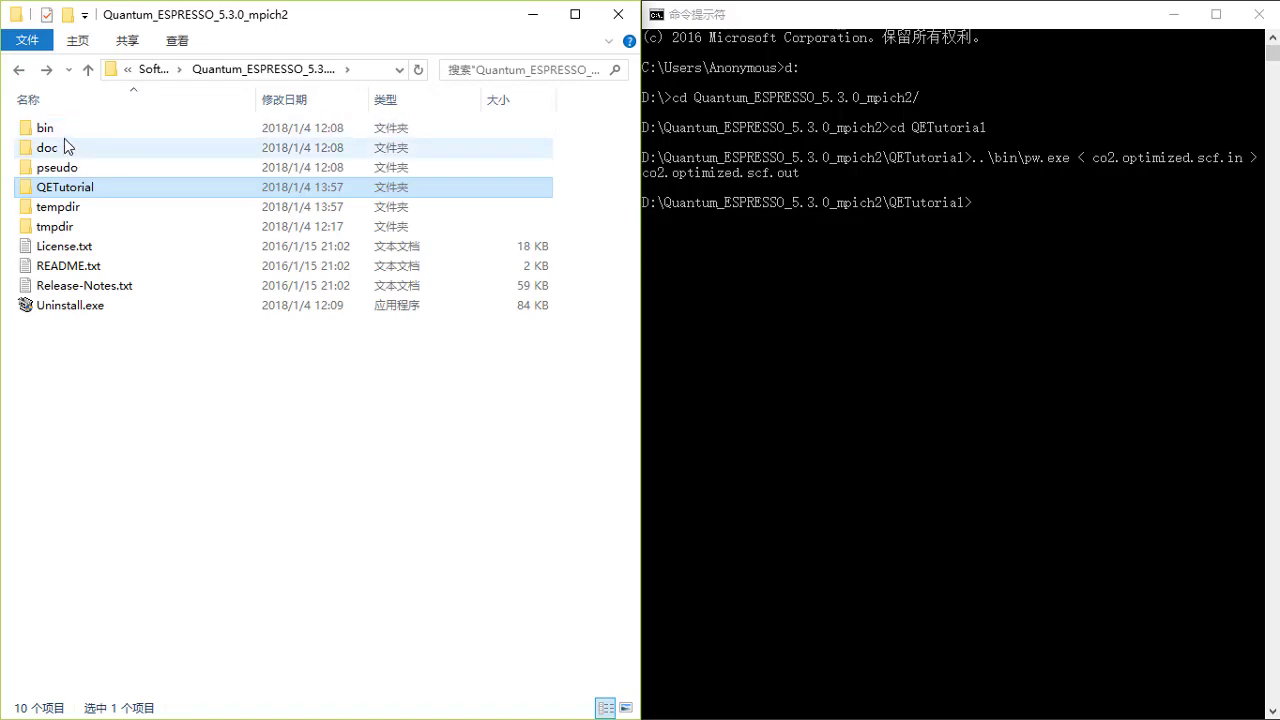
pyautogui.doubleClick(63, 131)
pyautogui.scroll(-14, 60, 138)
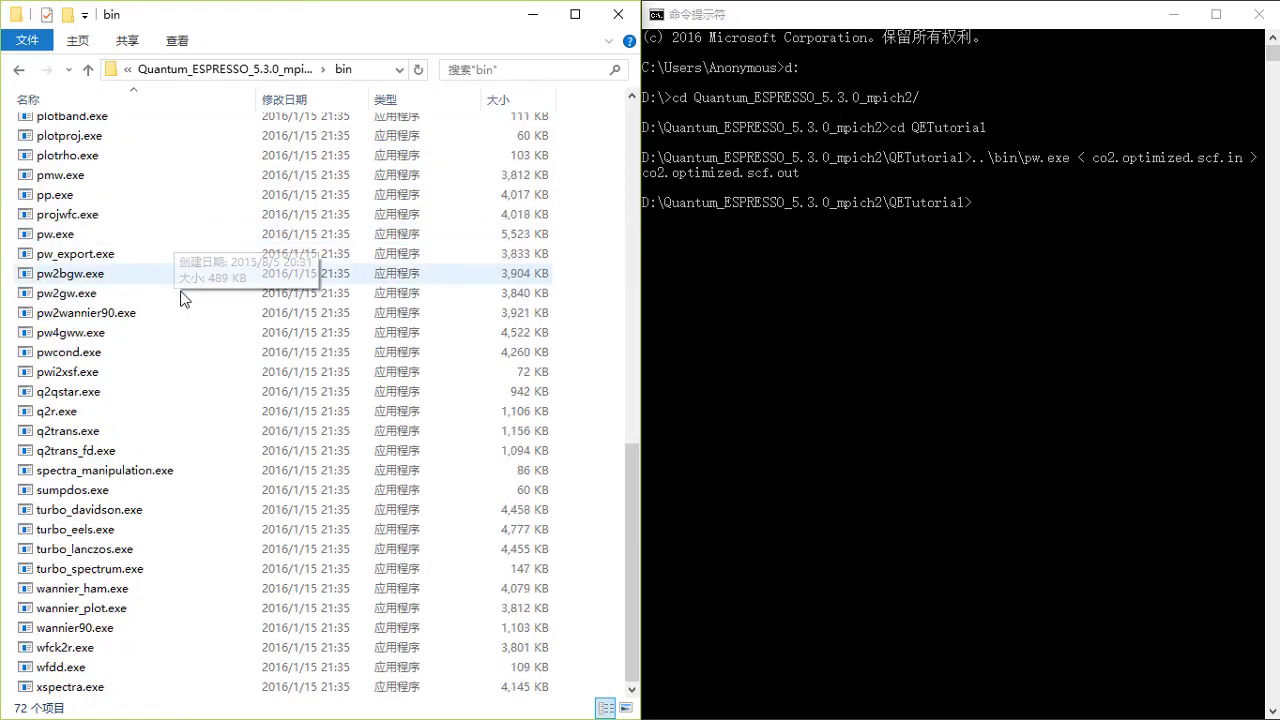
pyautogui.scroll(2, 80, 563)
pyautogui.click(60, 339)
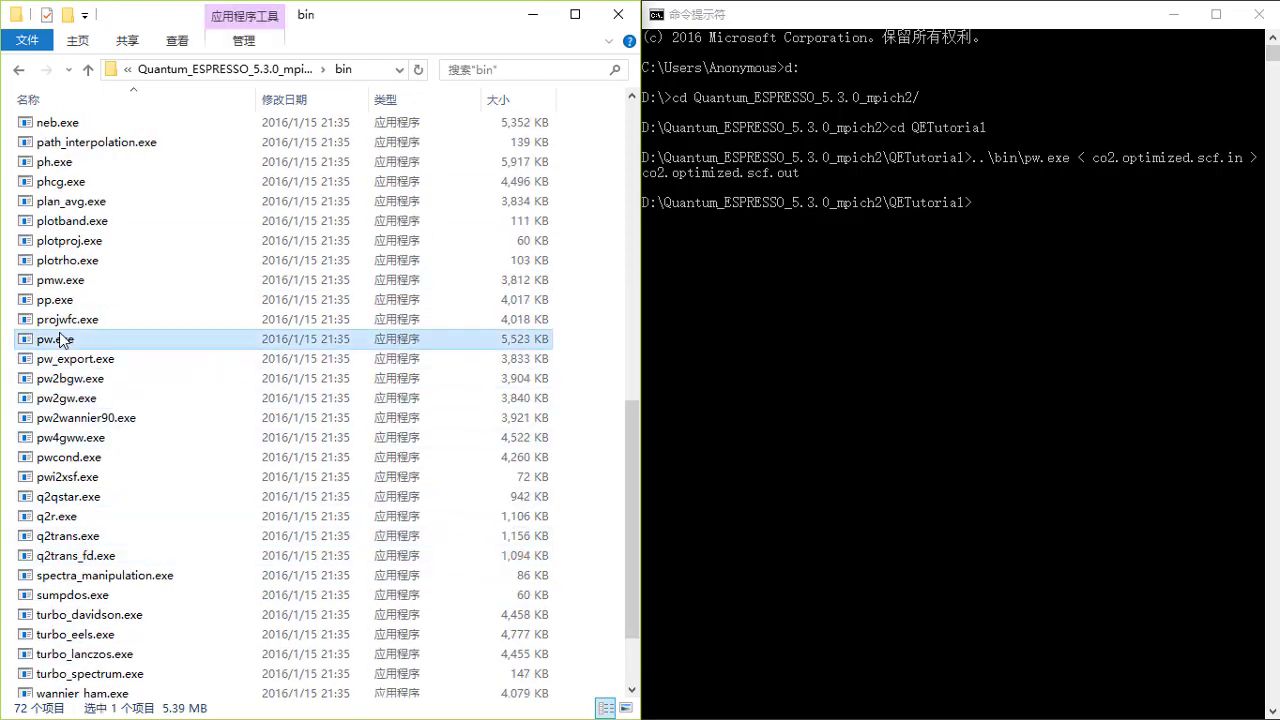
# Look through the pseudo folder of pseudopotential files.
pyautogui.click(27, 72)
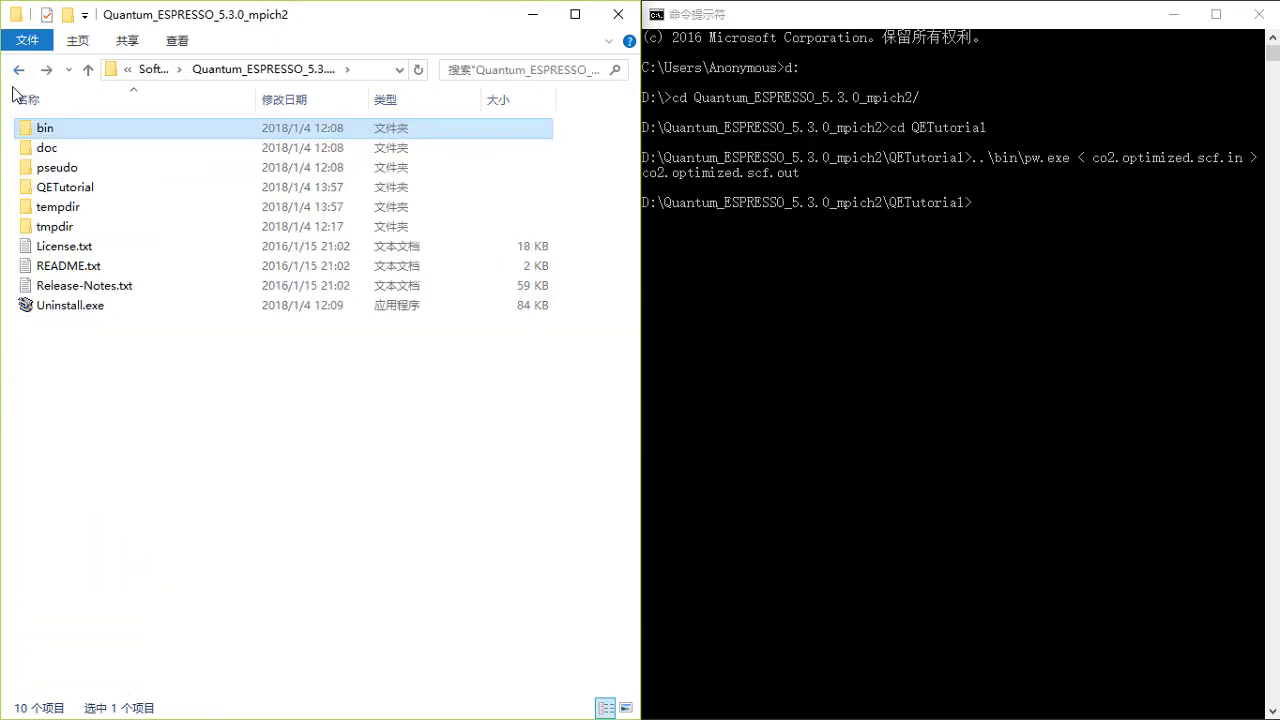
pyautogui.doubleClick(93, 168)
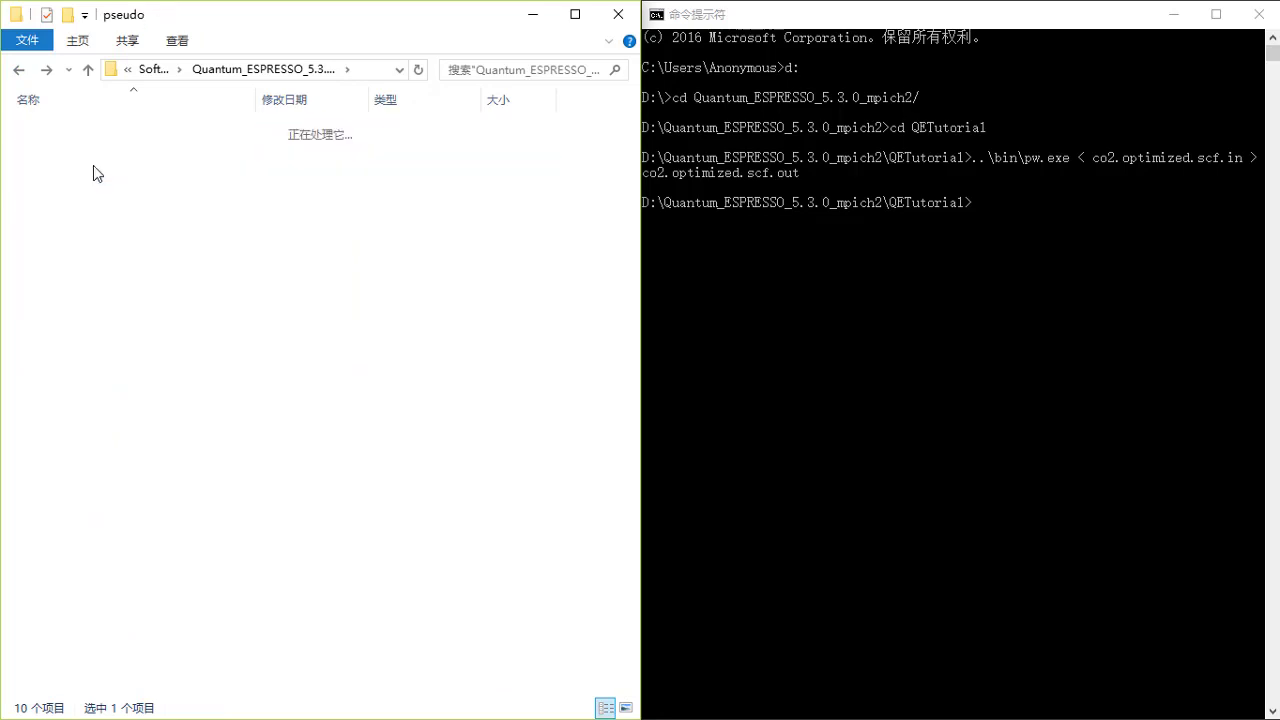
pyautogui.scroll(-2, 297, 277)
pyautogui.scroll(-15, 297, 277)
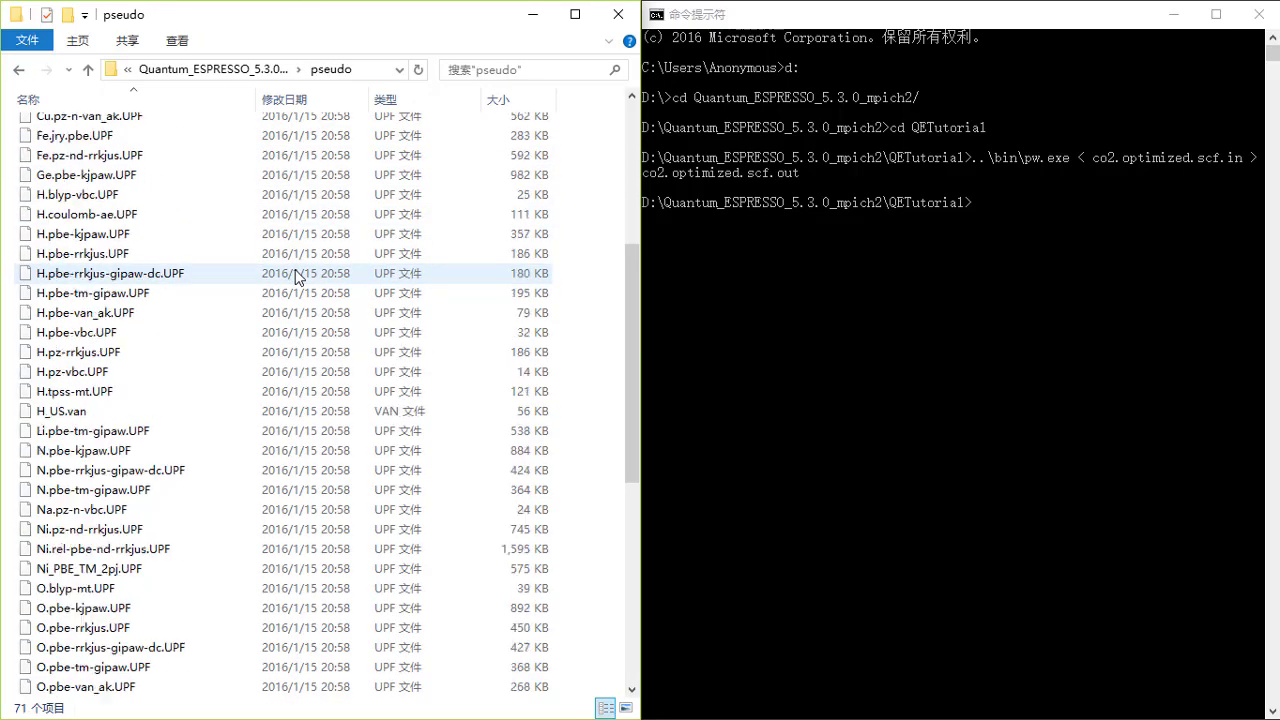
pyautogui.scroll(2, 297, 277)
pyautogui.scroll(13, 297, 277)
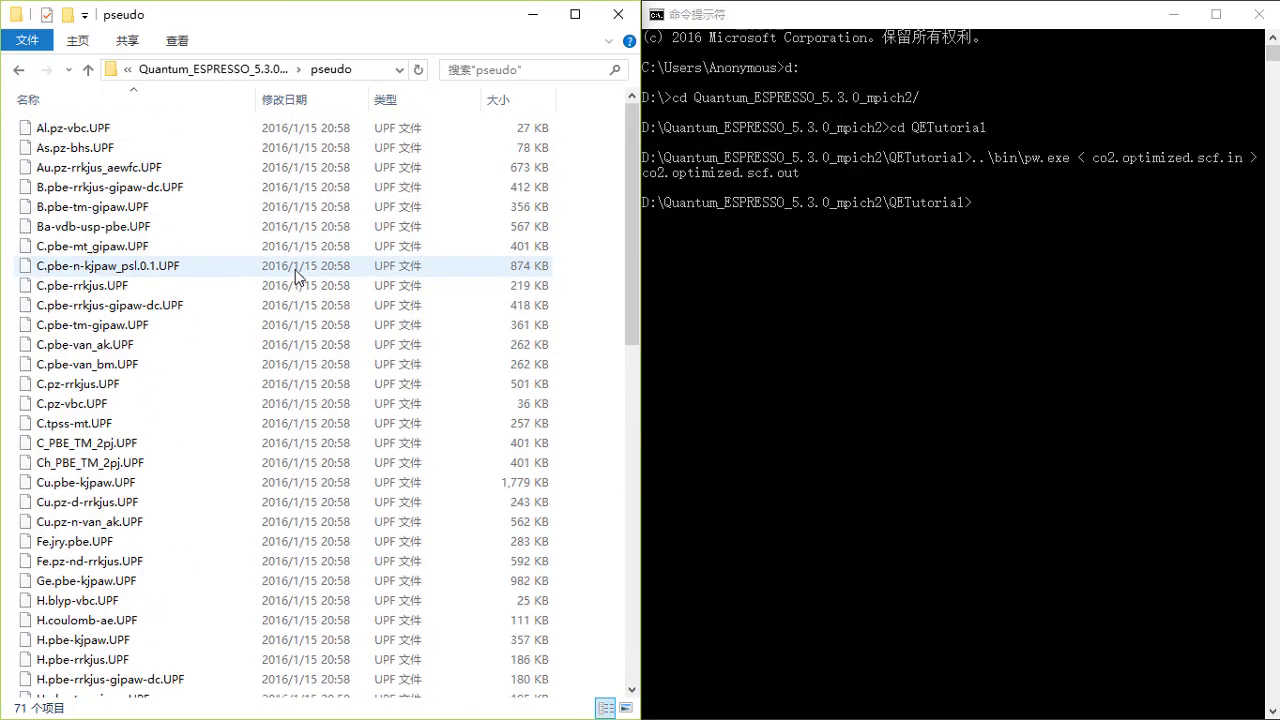
# Open the QETutorial folder and select co2.optimized.scf.in.
pyautogui.click(21, 72)
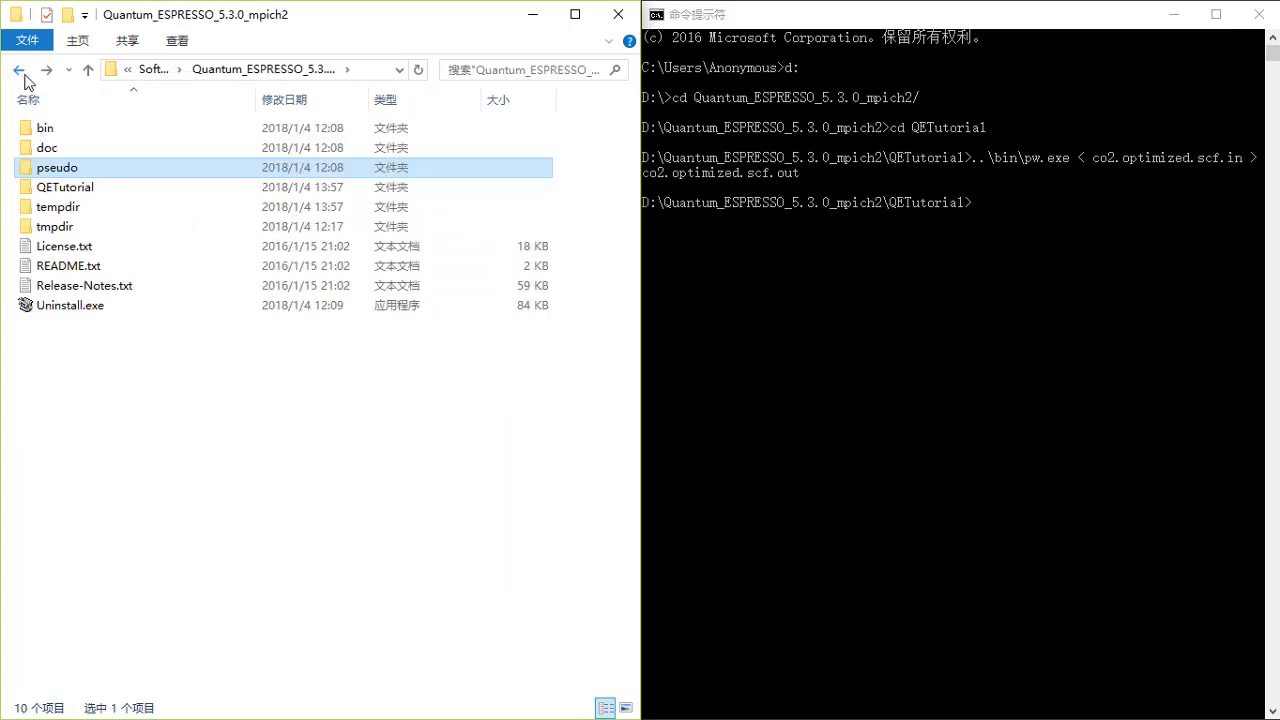
pyautogui.doubleClick(106, 189)
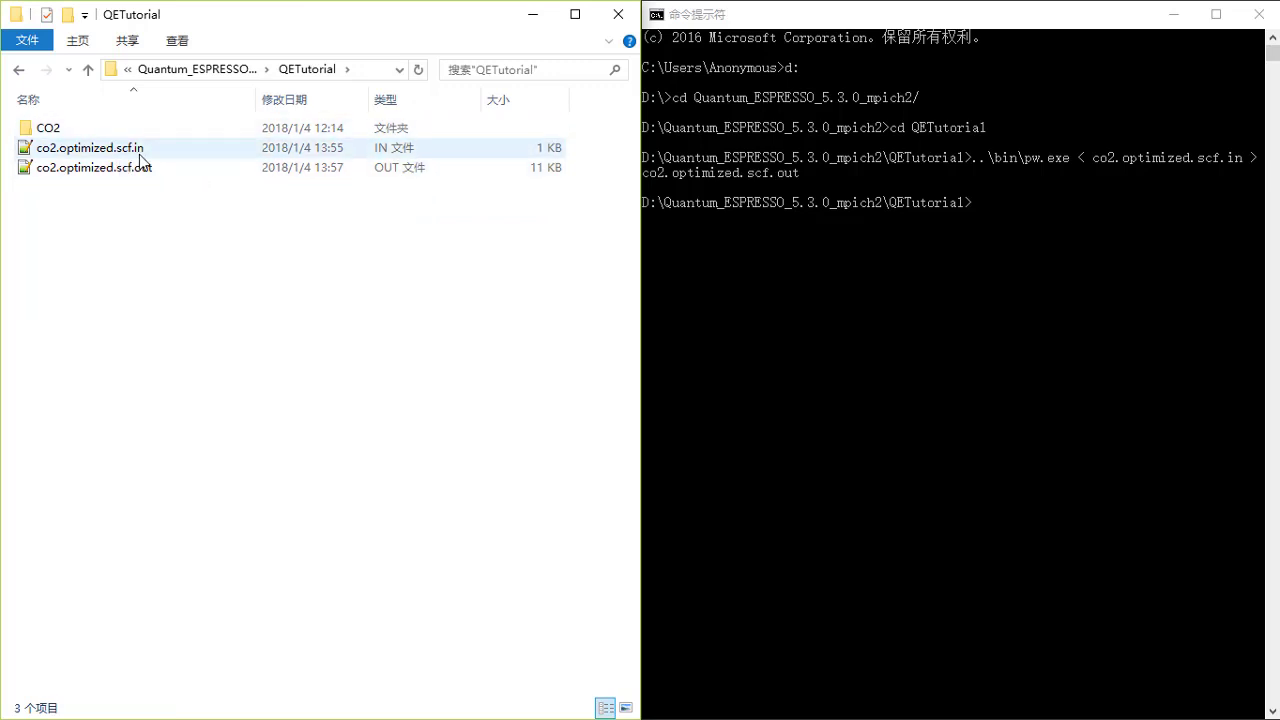
pyautogui.moveTo(139, 154)
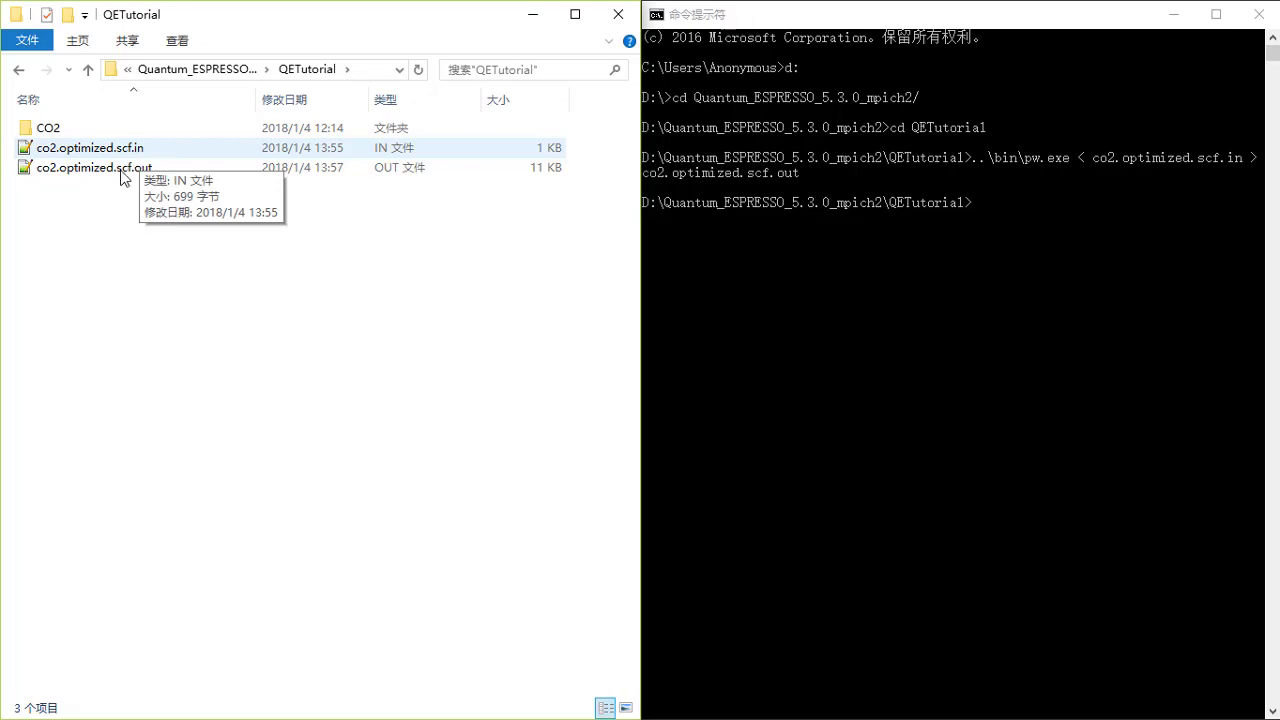
pyautogui.click(133, 154)
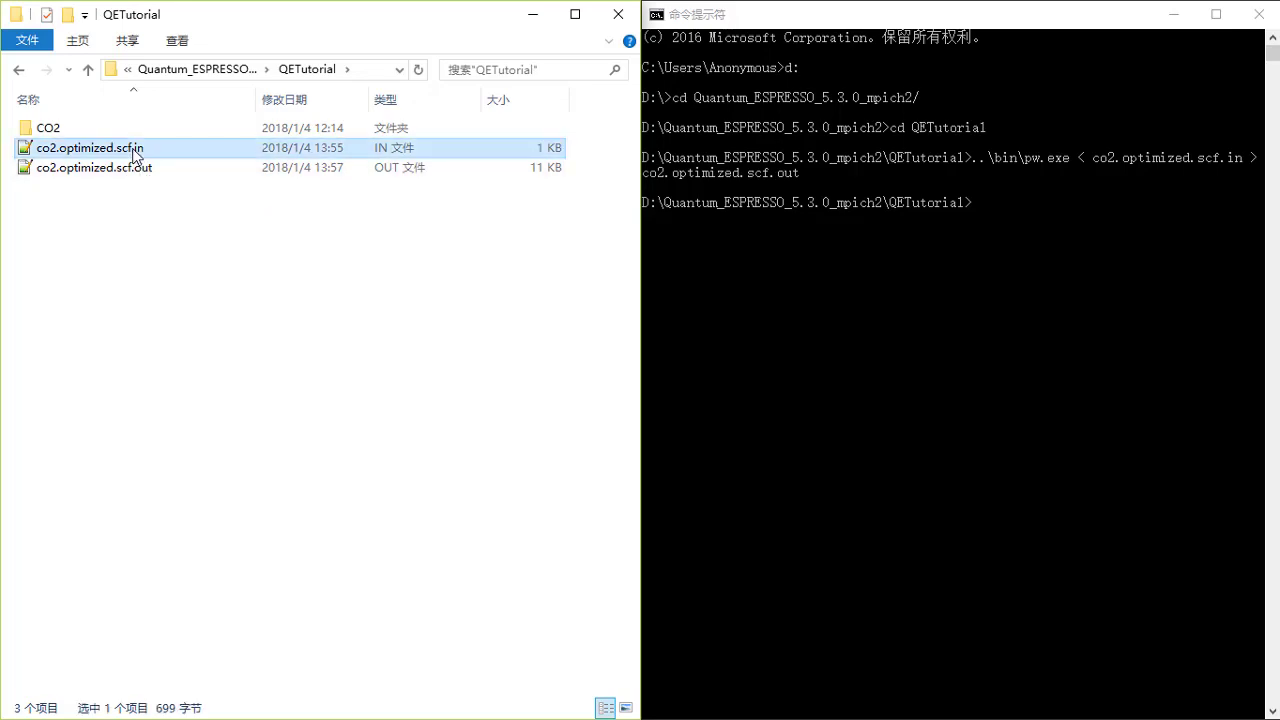
# Open co2.optimized.scf.in in Notepad++, glance at the co2.optimized.scf.out tab, and close it.
pyautogui.doubleClick(133, 154)
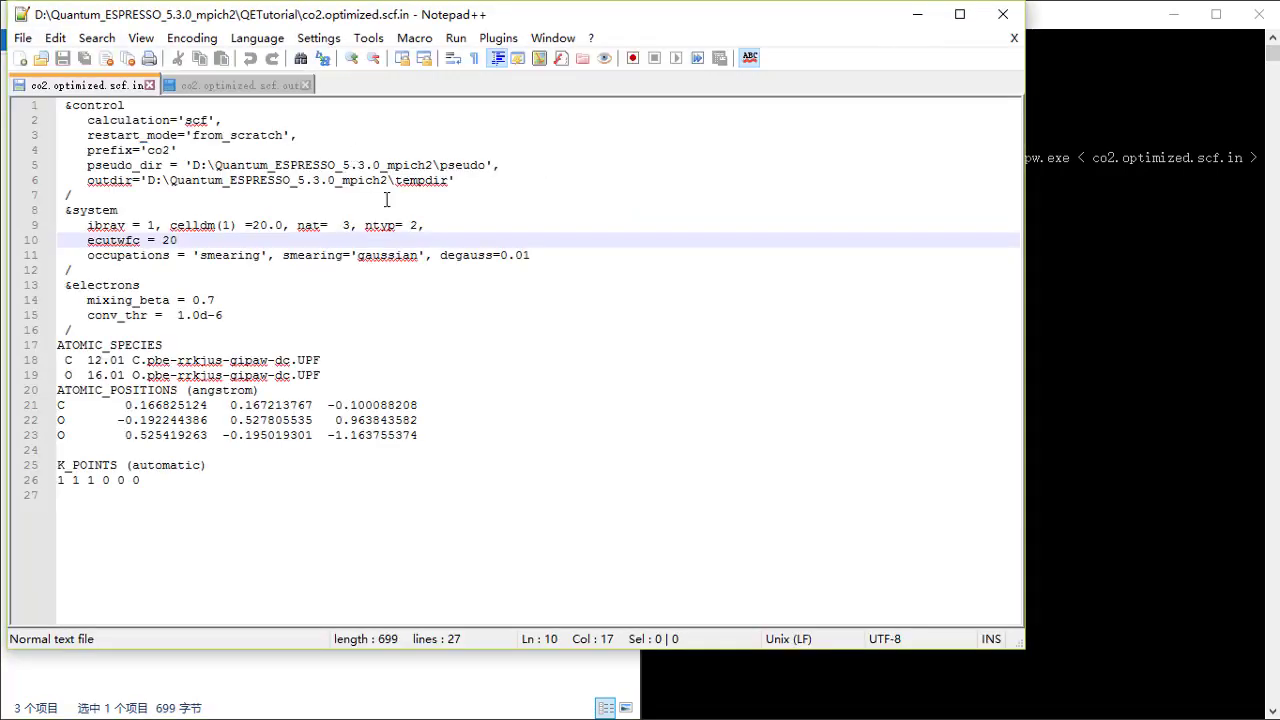
pyautogui.moveTo(379, 20); pyautogui.dragTo(465, 72)
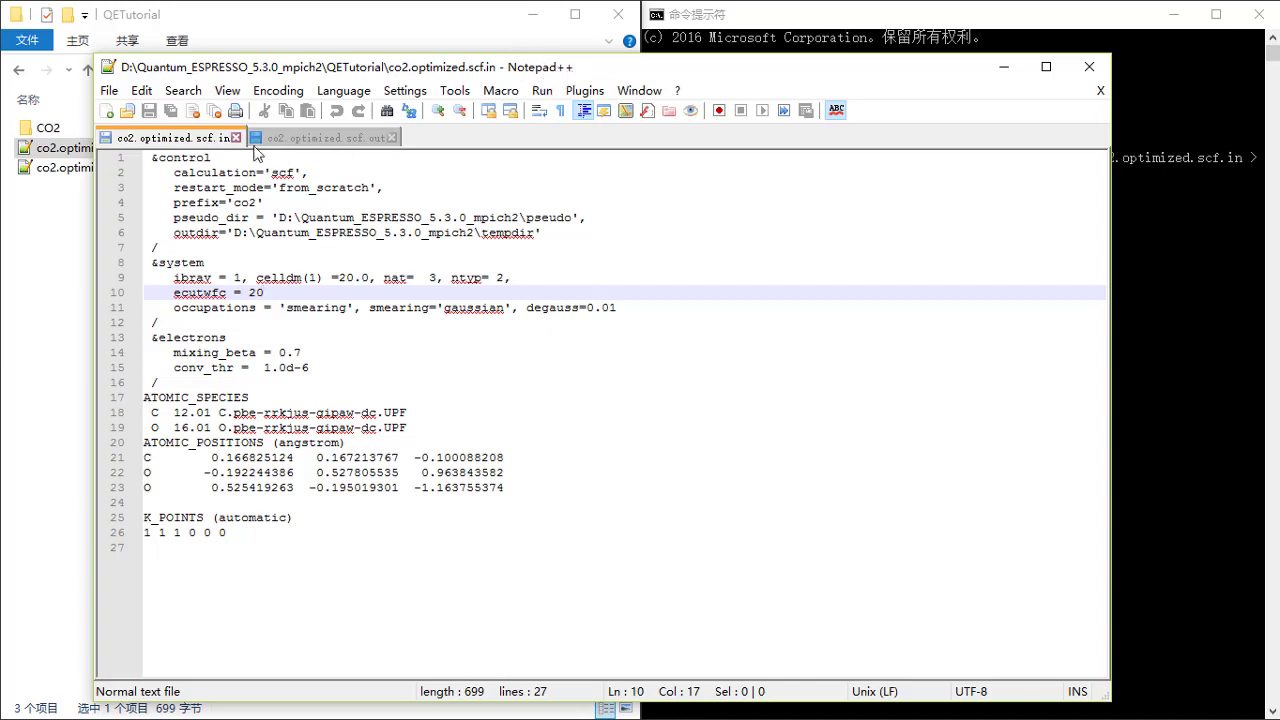
pyautogui.click(292, 140)
pyautogui.click(212, 147)
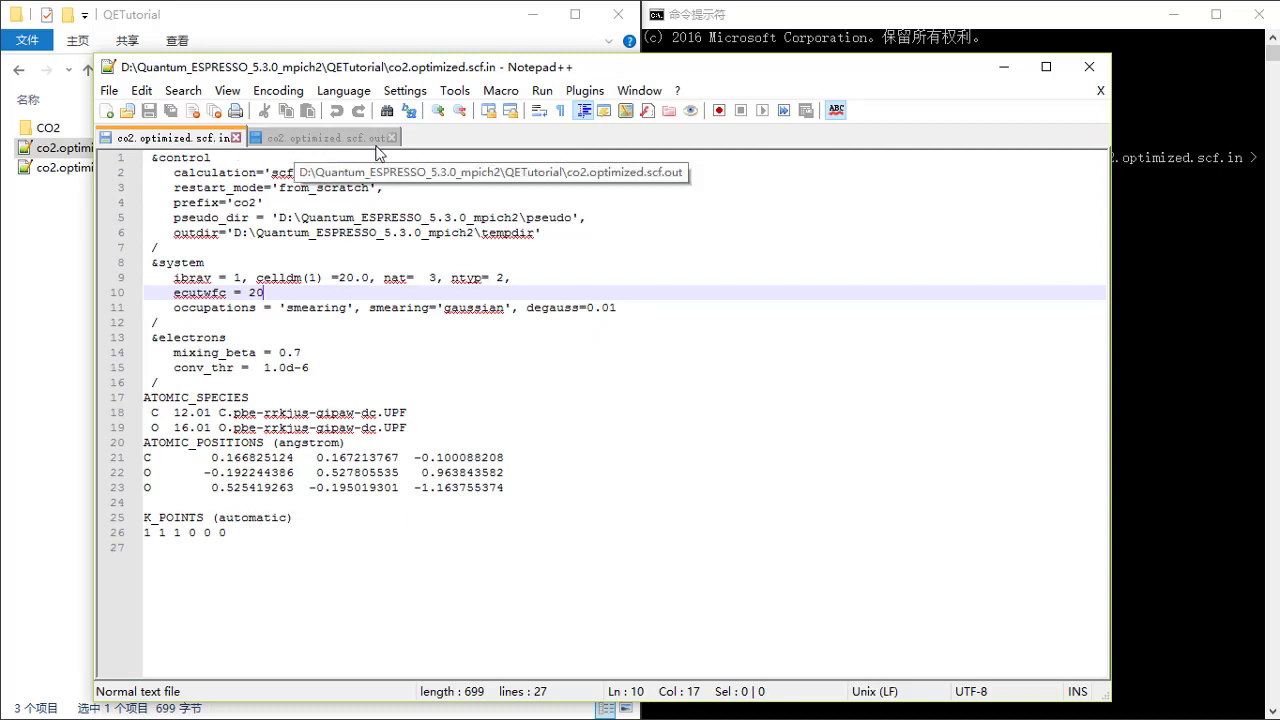
pyautogui.click(391, 137)
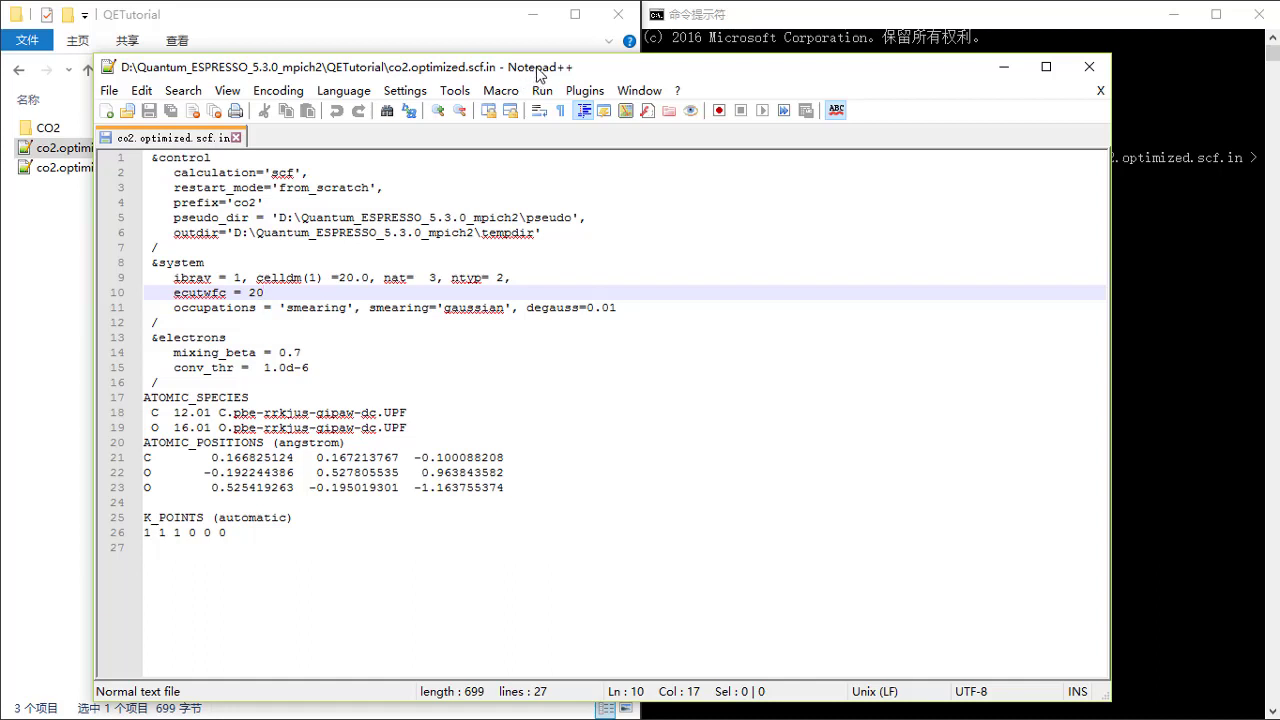
# Review the &control block lines: calculation settings, prefix, pseudo_dir and outdir paths.
pyautogui.click(290, 157)
pyautogui.click(324, 172)
pyautogui.click(400, 184)
pyautogui.click(411, 200)
pyautogui.click(580, 220)
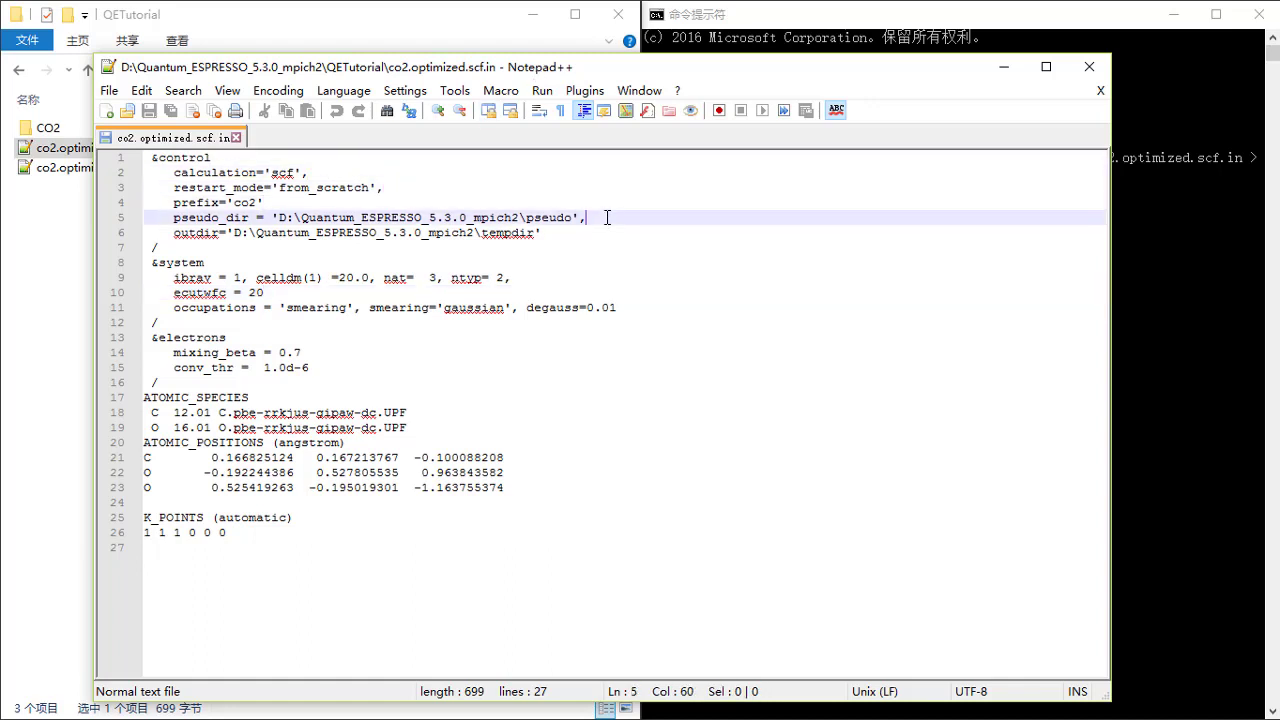
pyautogui.click(592, 233)
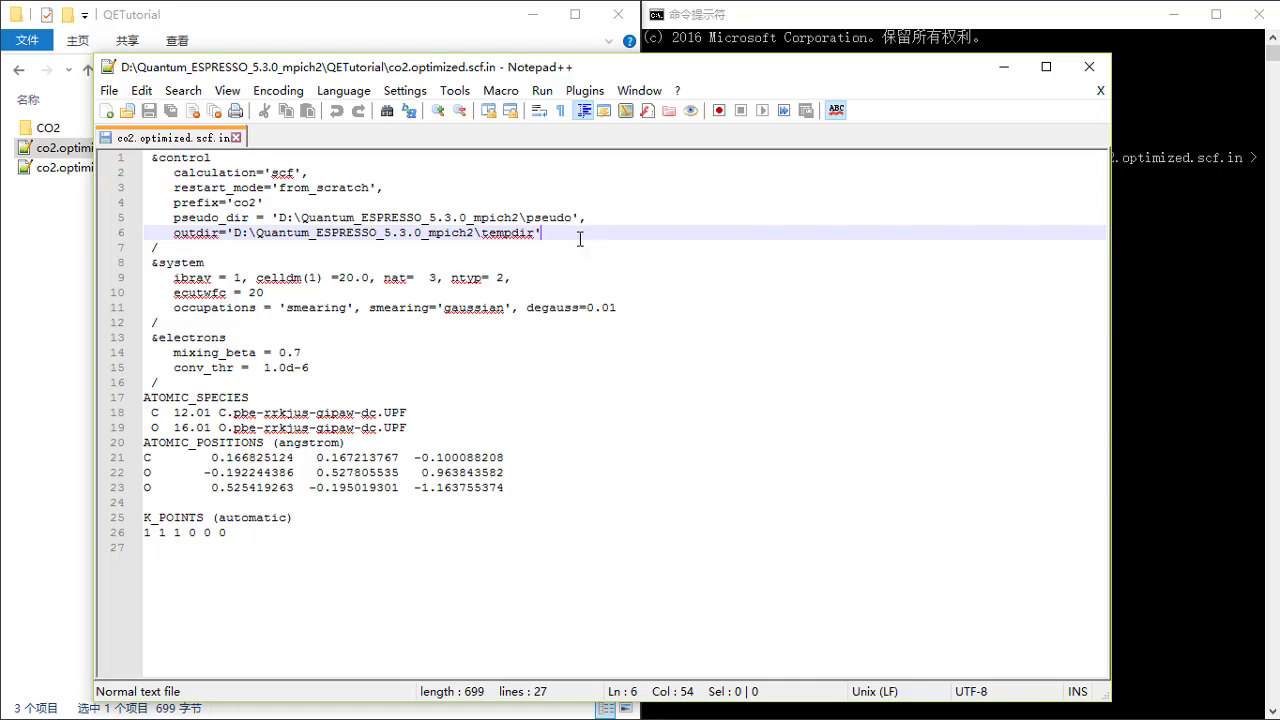
pyautogui.click(367, 249)
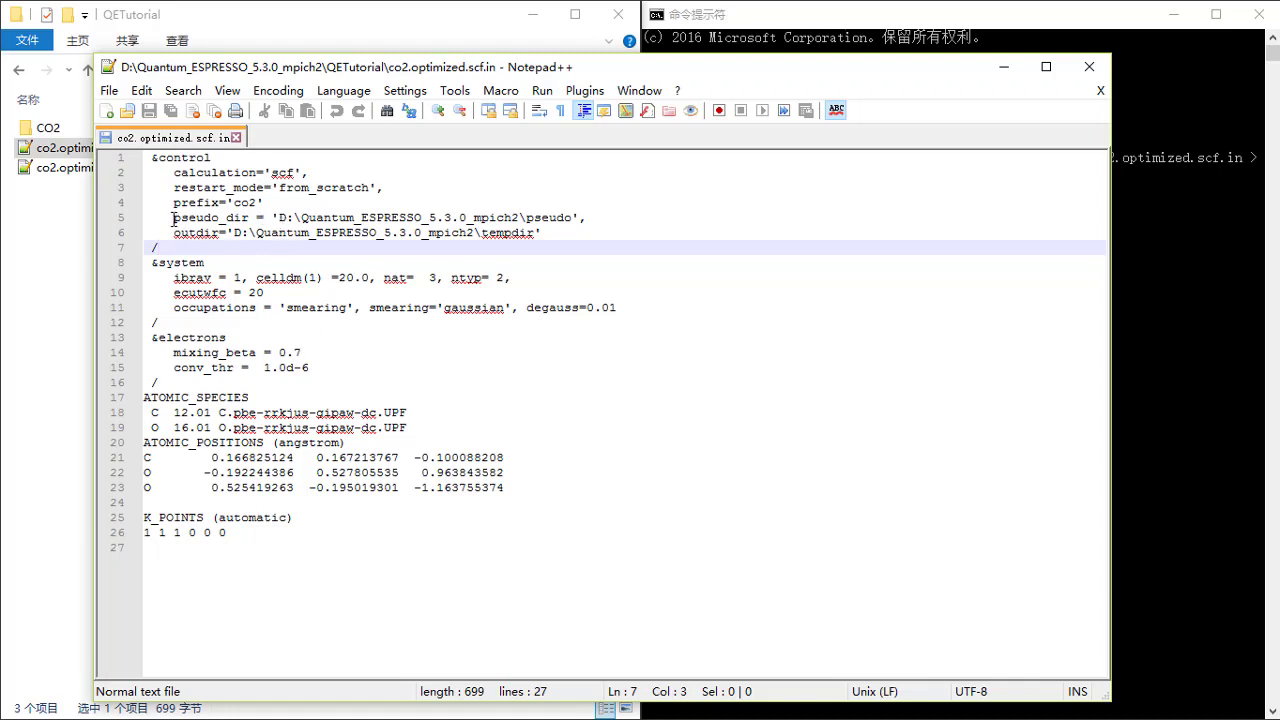
pyautogui.moveTo(174, 217); pyautogui.dragTo(583, 217)
pyautogui.click(588, 217)
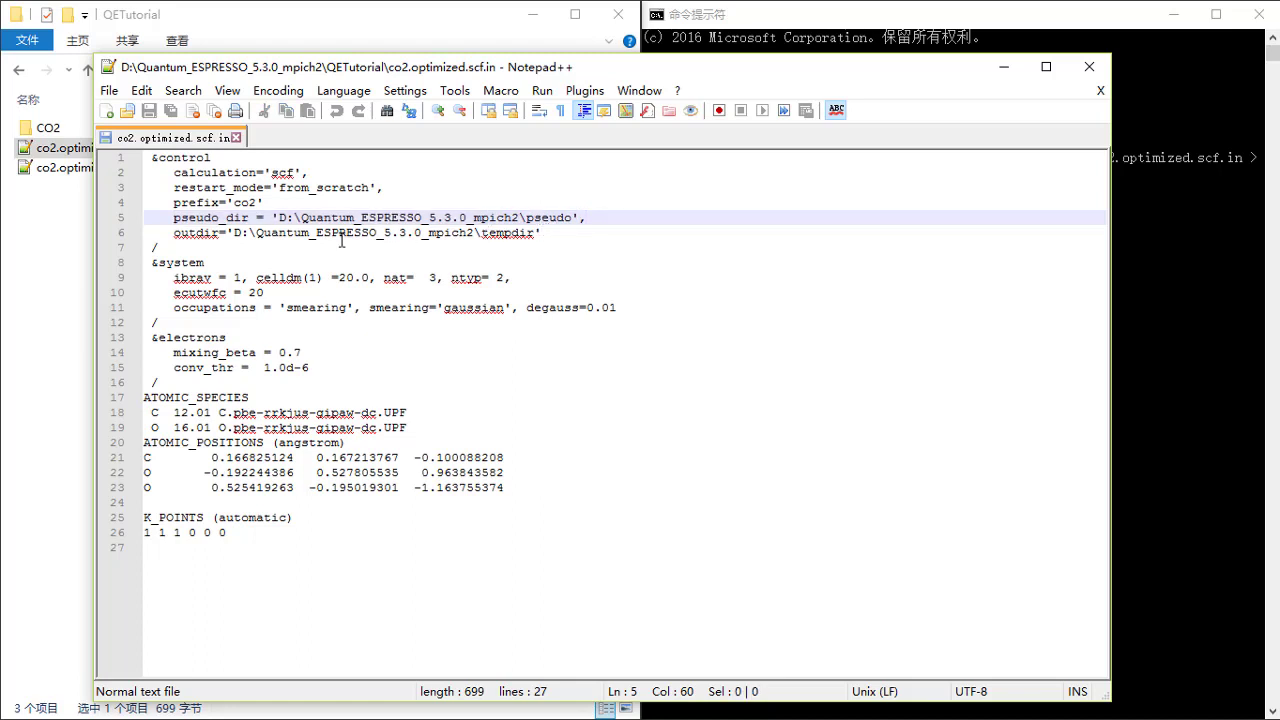
# Browse back to QETutorial in Explorer and reopen co2.optimized.scf.in in Notepad++.
pyautogui.click(44, 228)
pyautogui.click(18, 69)
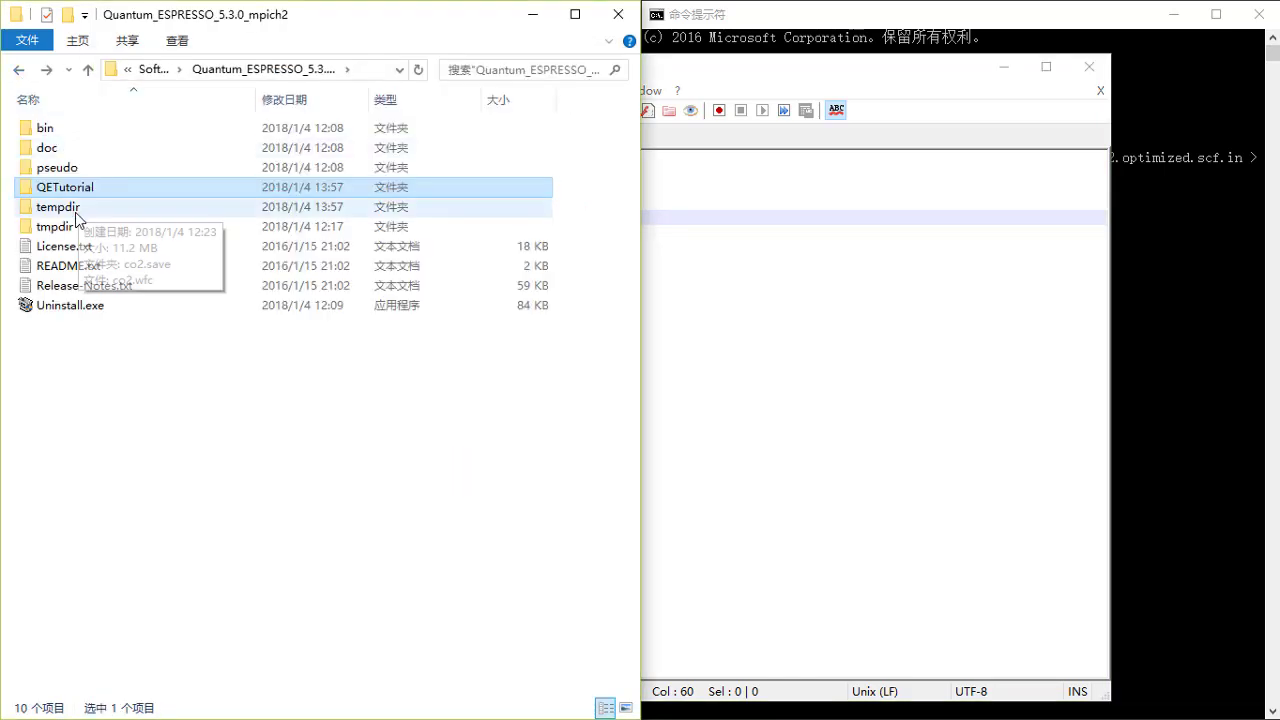
pyautogui.click(76, 209)
pyautogui.click(724, 246)
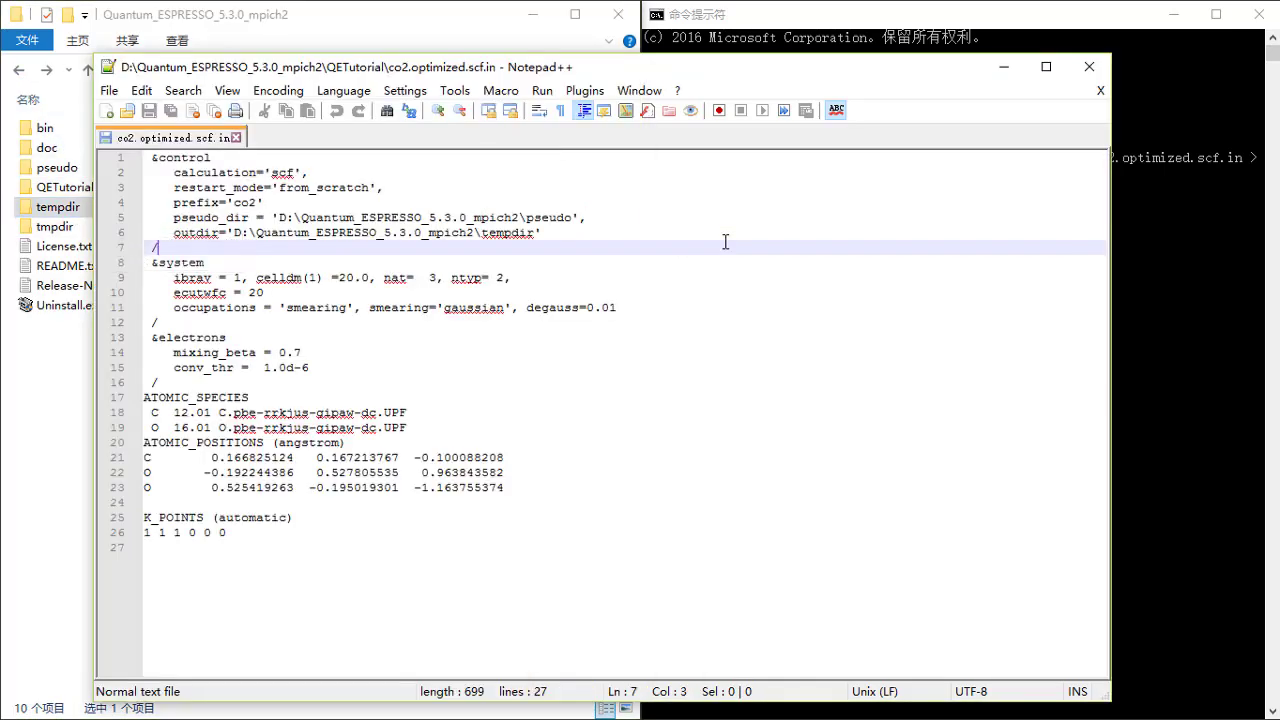
pyautogui.click(80, 330)
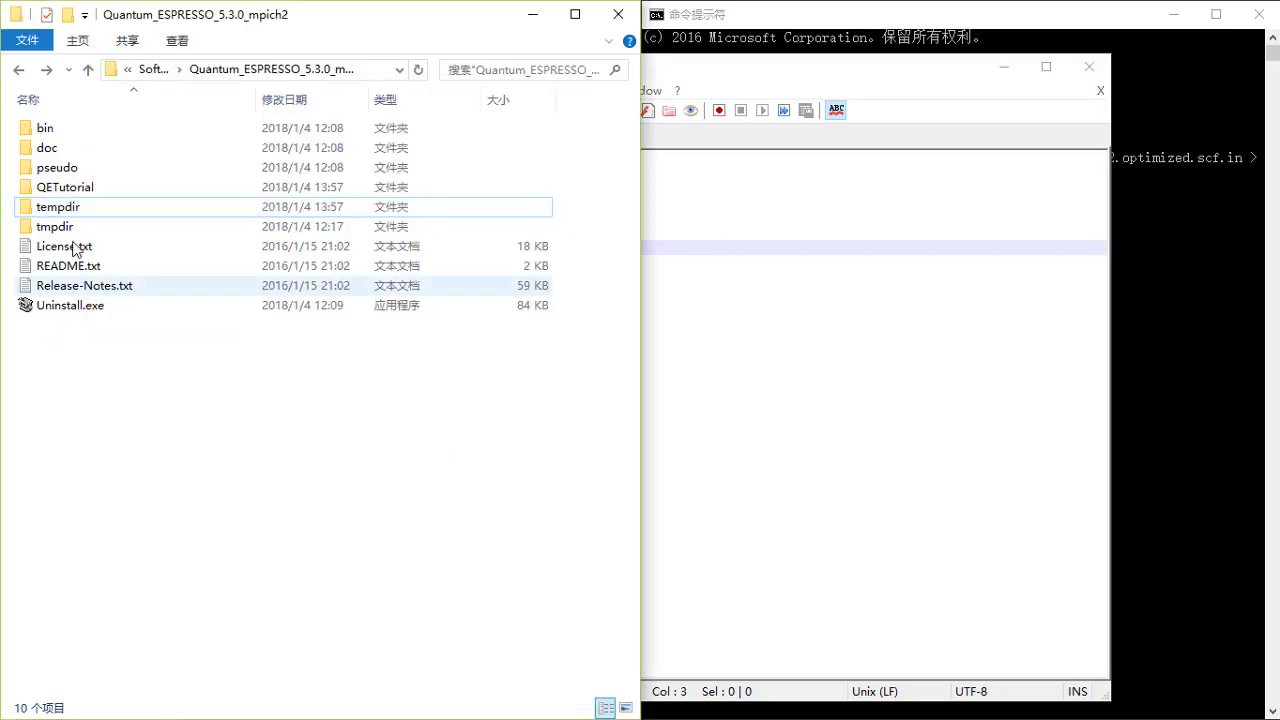
pyautogui.doubleClick(80, 187)
pyautogui.doubleClick(62, 147)
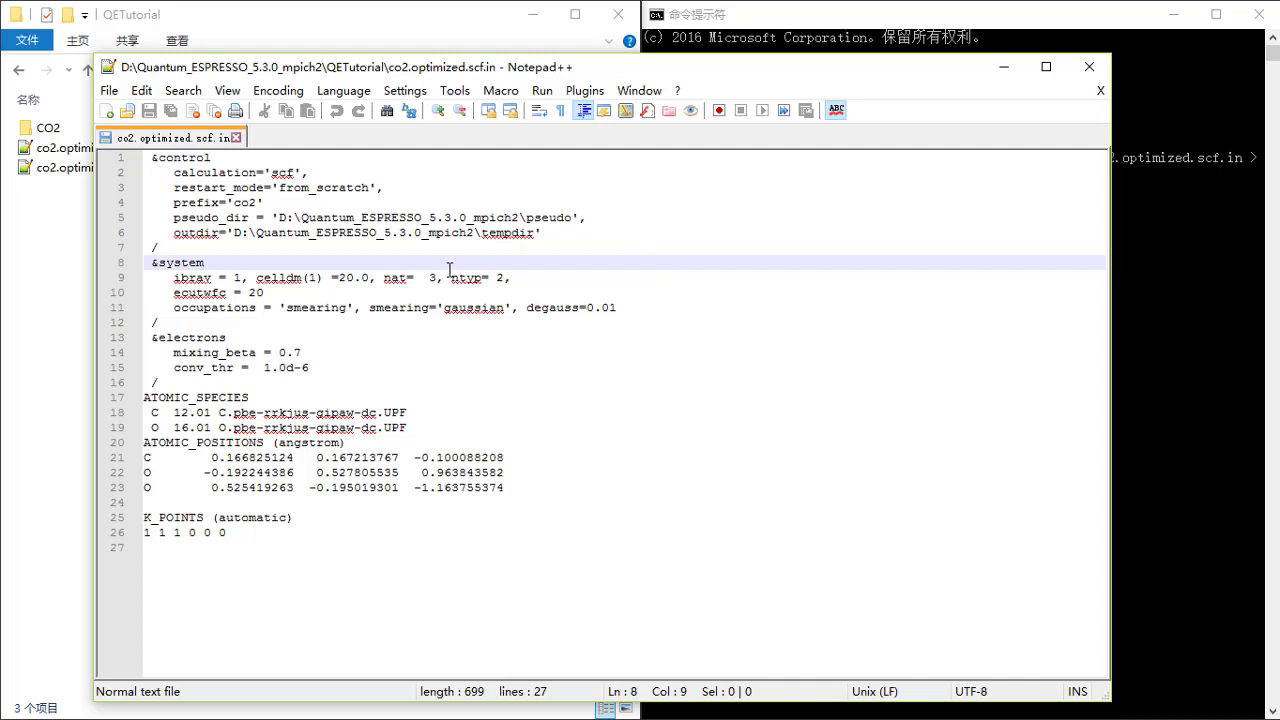
# Find the carbon pseudopotential C.pbe-rrkjus-gipaw-dc.UPF in the pseudo folder.
pyautogui.moveTo(407, 412); pyautogui.dragTo(218, 412)
pyautogui.click(82, 256)
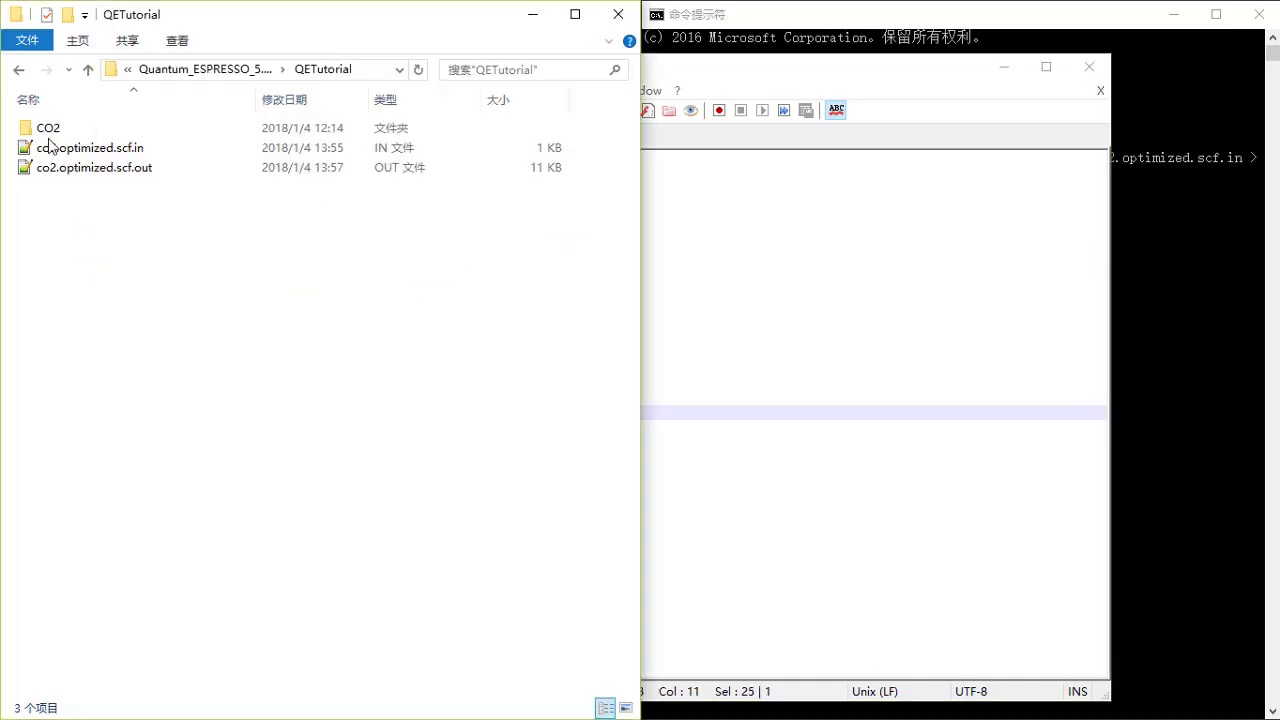
pyautogui.click(18, 70)
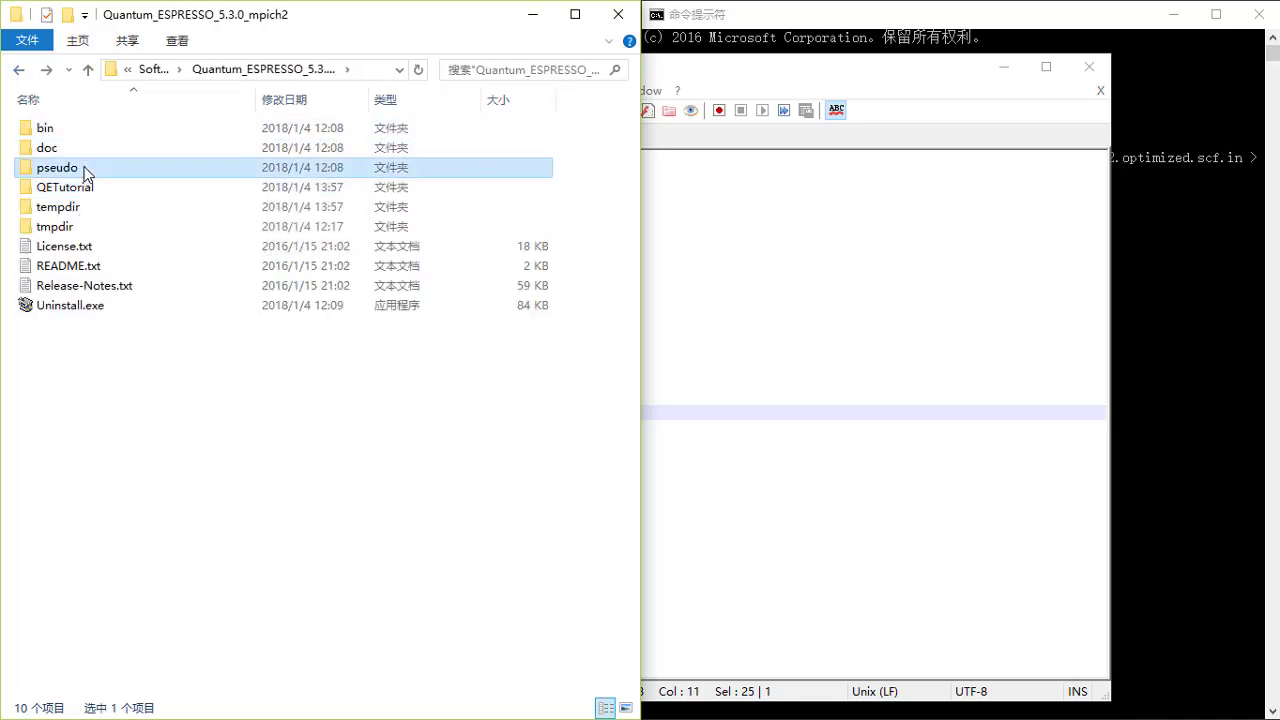
pyautogui.doubleClick(86, 170)
pyautogui.scroll(-3, 329, 517)
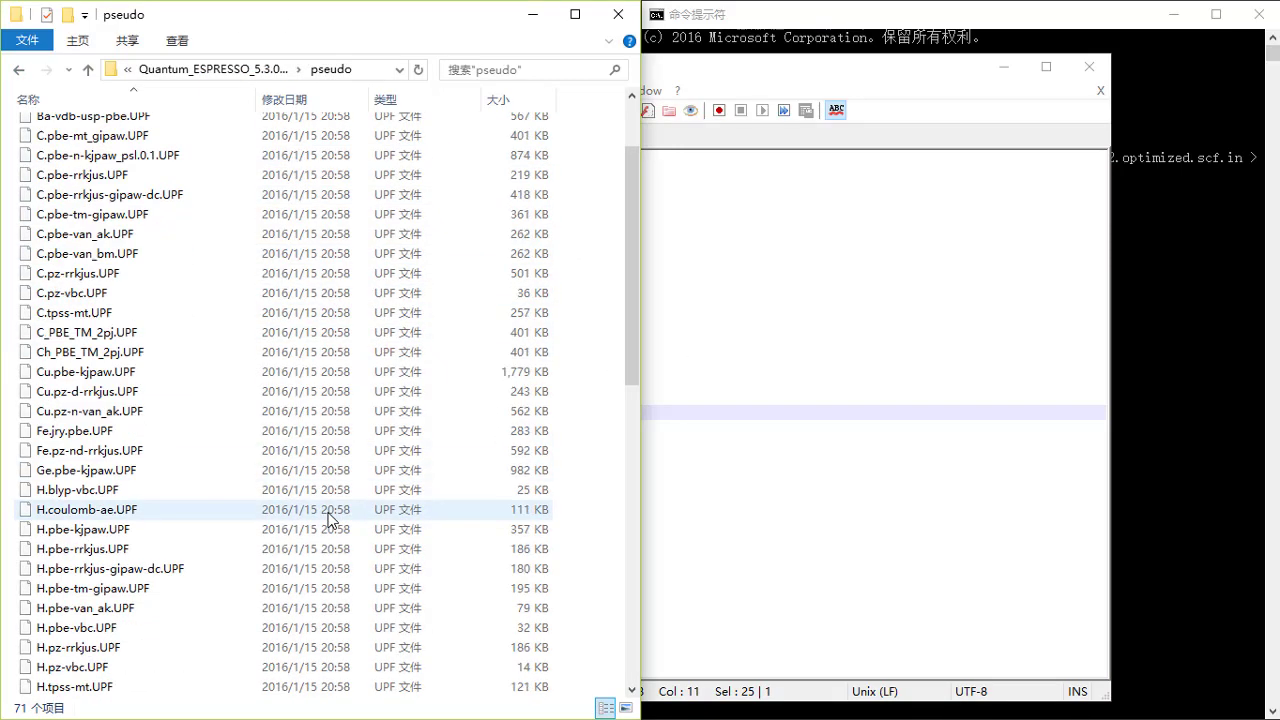
pyautogui.scroll(3, 330, 480)
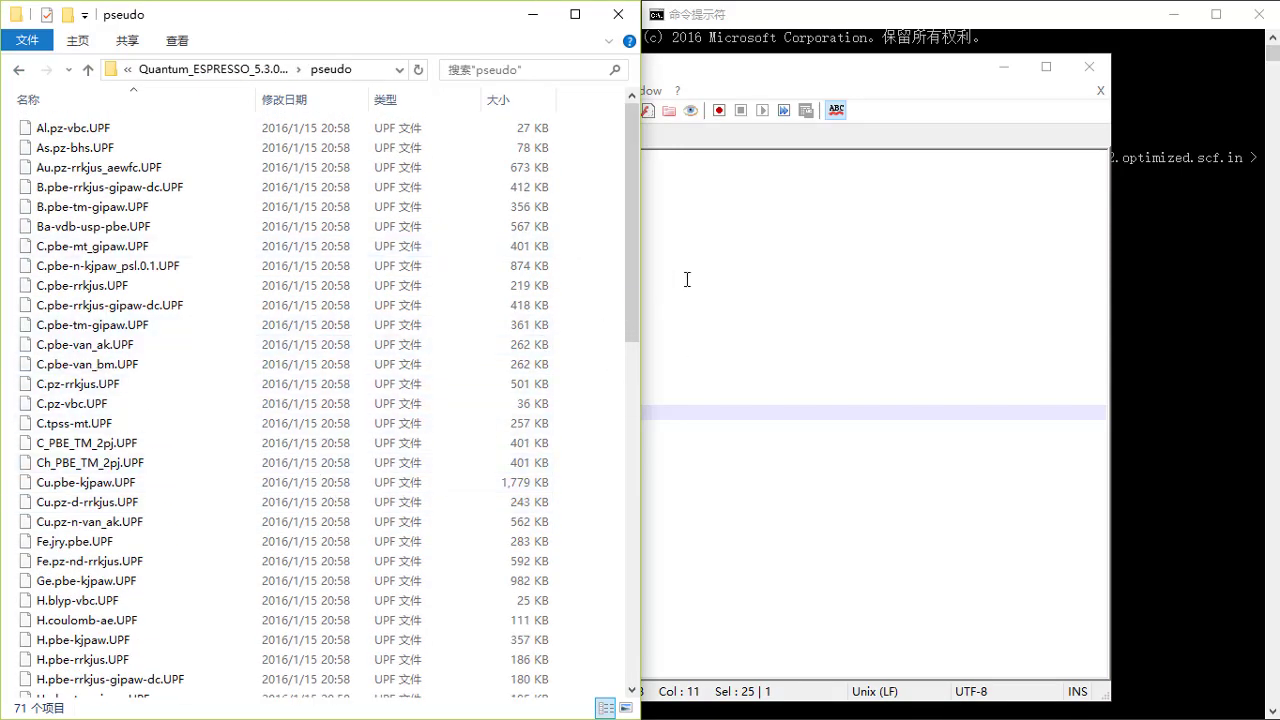
# Check the carbon atom's position line in the input, then close Notepad++.
pyautogui.click(686, 277)
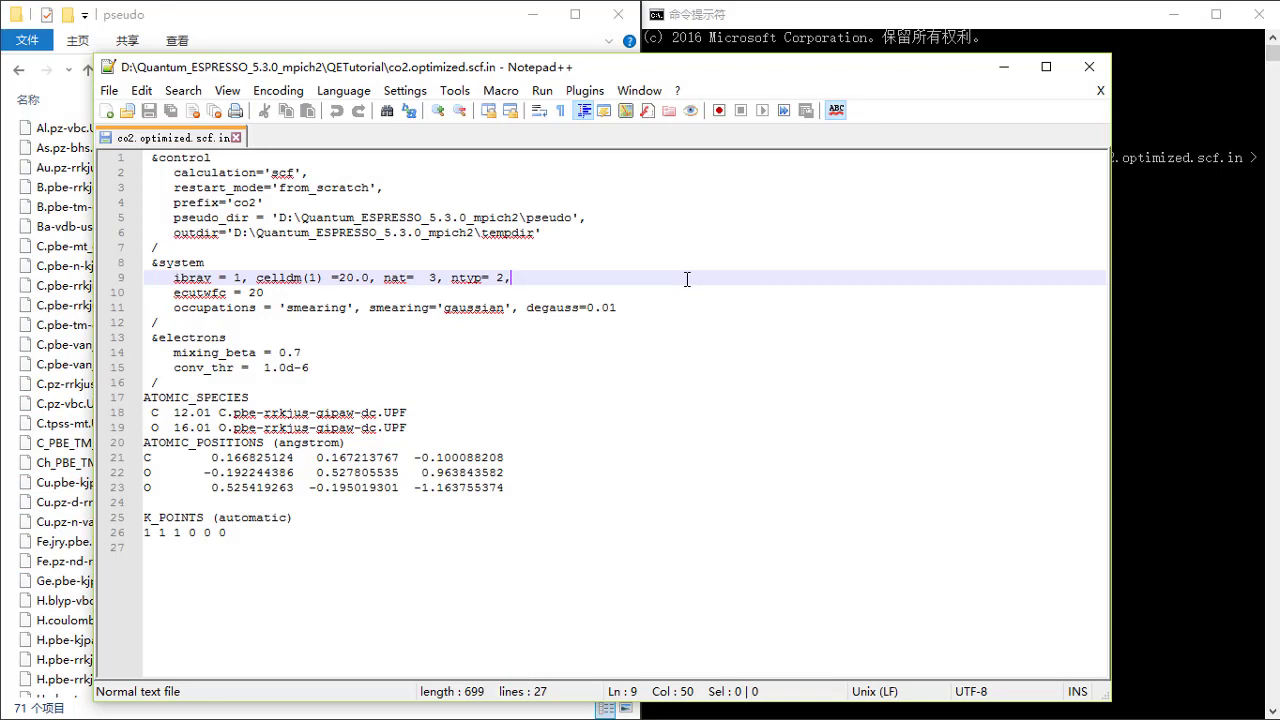
pyautogui.click(308, 457)
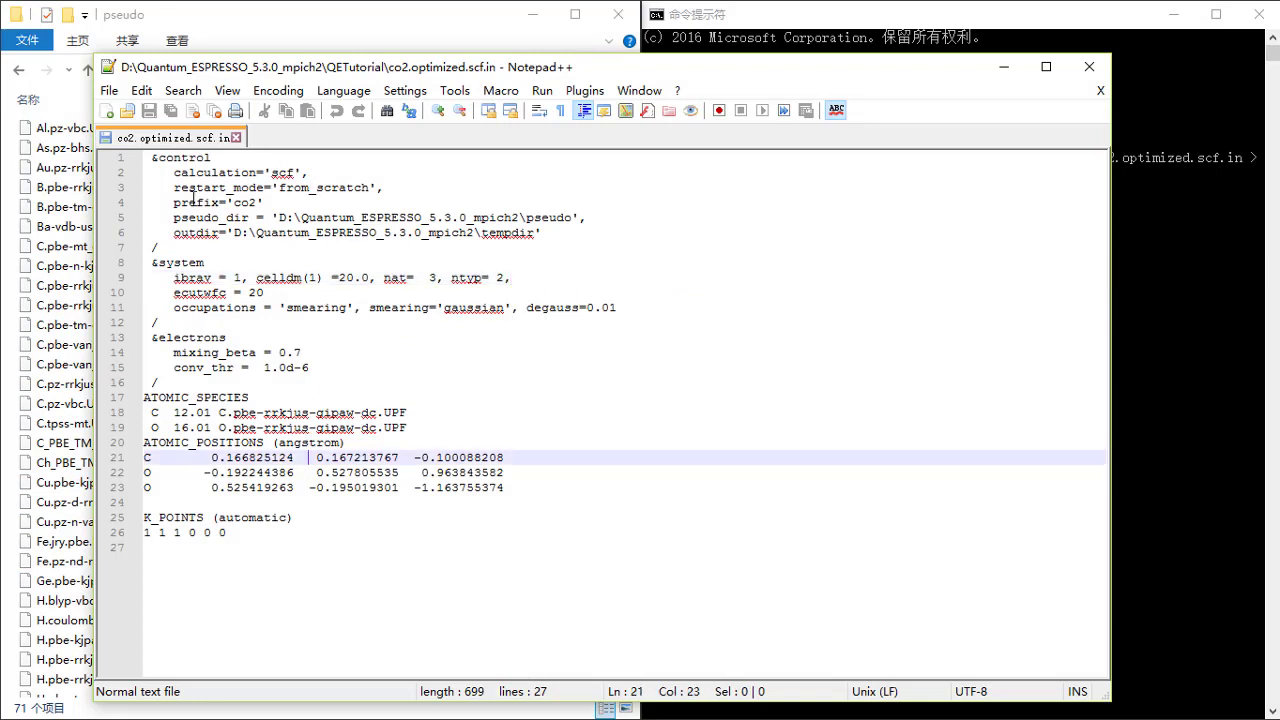
pyautogui.click(1089, 68)
# Return Explorer to the QETutorial folder and bring Command Prompt to the front.
pyautogui.click(18, 69)
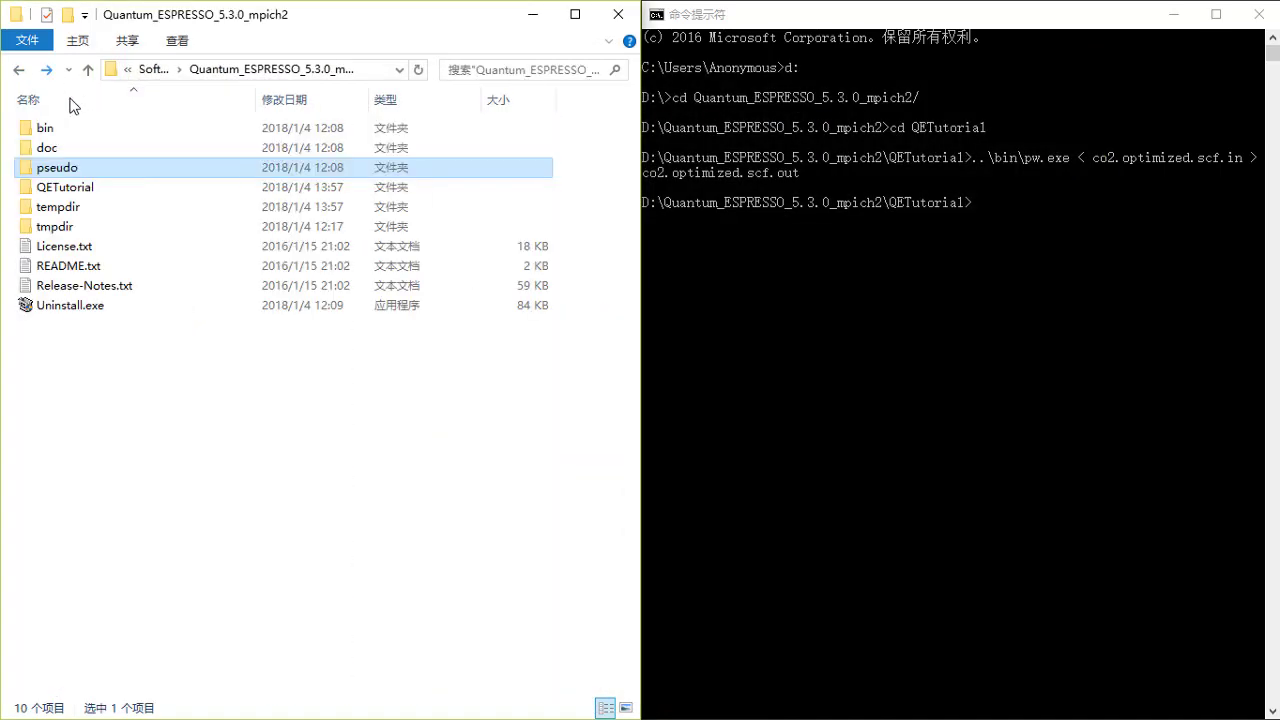
pyautogui.doubleClick(88, 189)
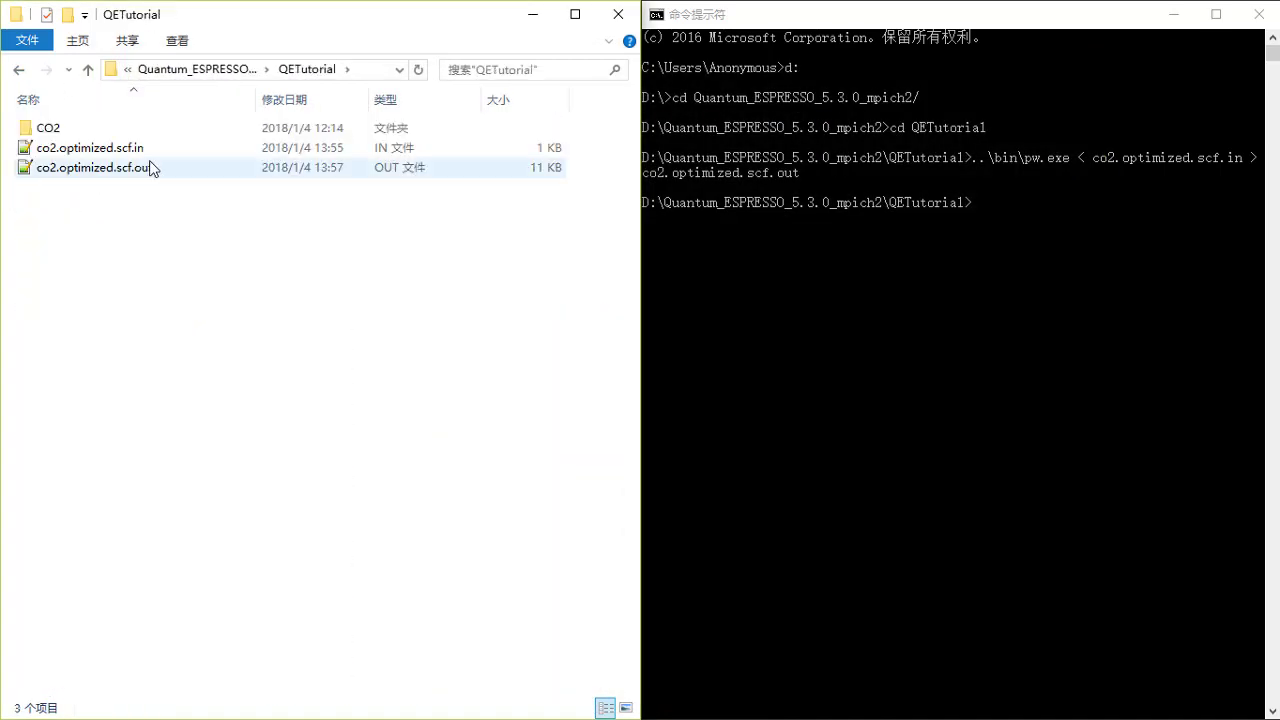
pyautogui.click(754, 268)
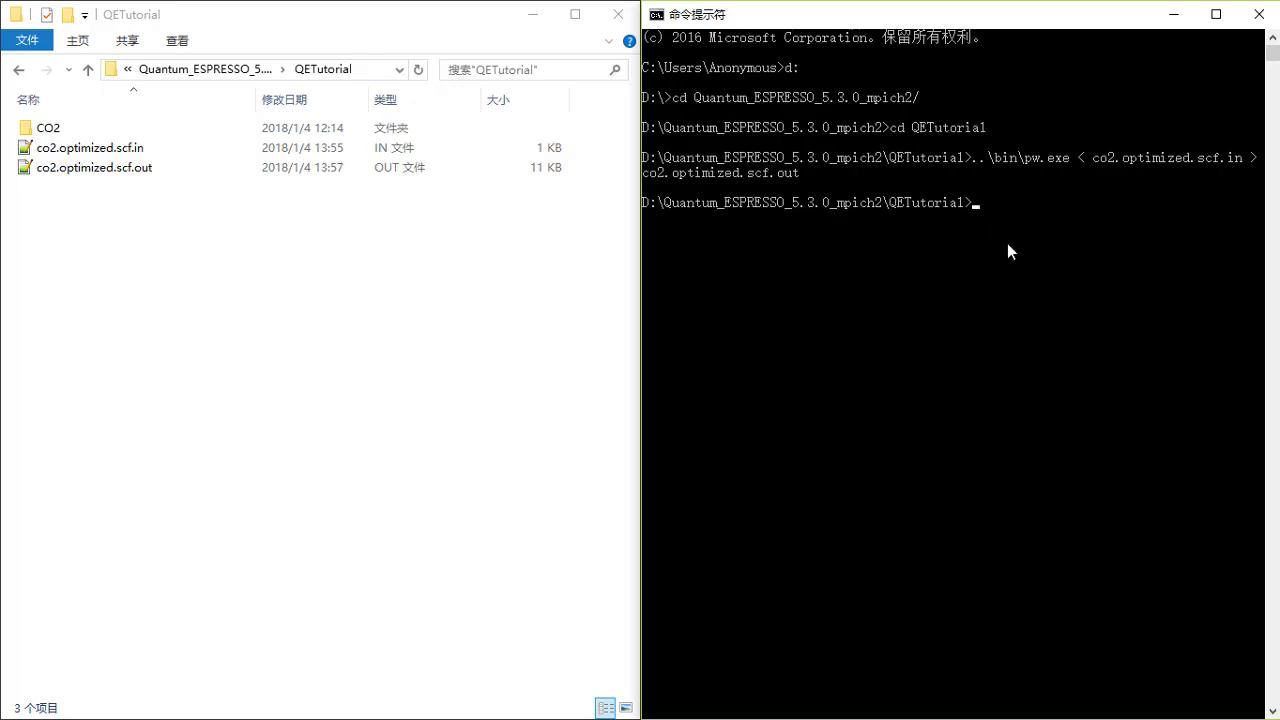
# Recall the earlier pw.exe command and begin replacing its relative path with D:\Quantum_ESPRESSO_5.3.0_mpich2.
pyautogui.press('Up')
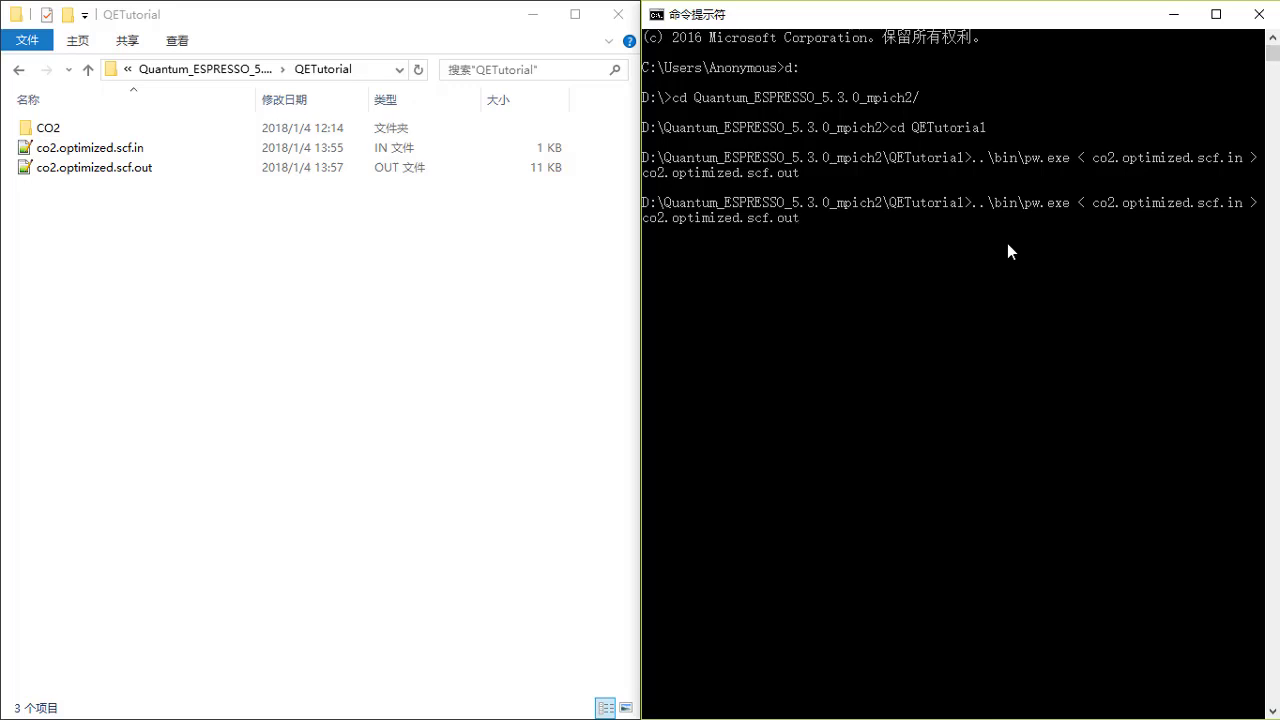
pyautogui.press('Left')
pyautogui.press('Left')
pyautogui.press('Left')
pyautogui.press('Left')
pyautogui.press('Left')
pyautogui.press('Left')
pyautogui.press('Left')
pyautogui.press('Left')
pyautogui.press('Left')
pyautogui.press('Left')
pyautogui.press('Left')
pyautogui.press('Left')
pyautogui.press('Left')
pyautogui.press('Left')
pyautogui.press('Left')
pyautogui.press('Left')
pyautogui.press('Left')
pyautogui.press('Left')
pyautogui.press('Left')
pyautogui.press('Left')
pyautogui.press('BackSpace')
pyautogui.press('BackSpace')
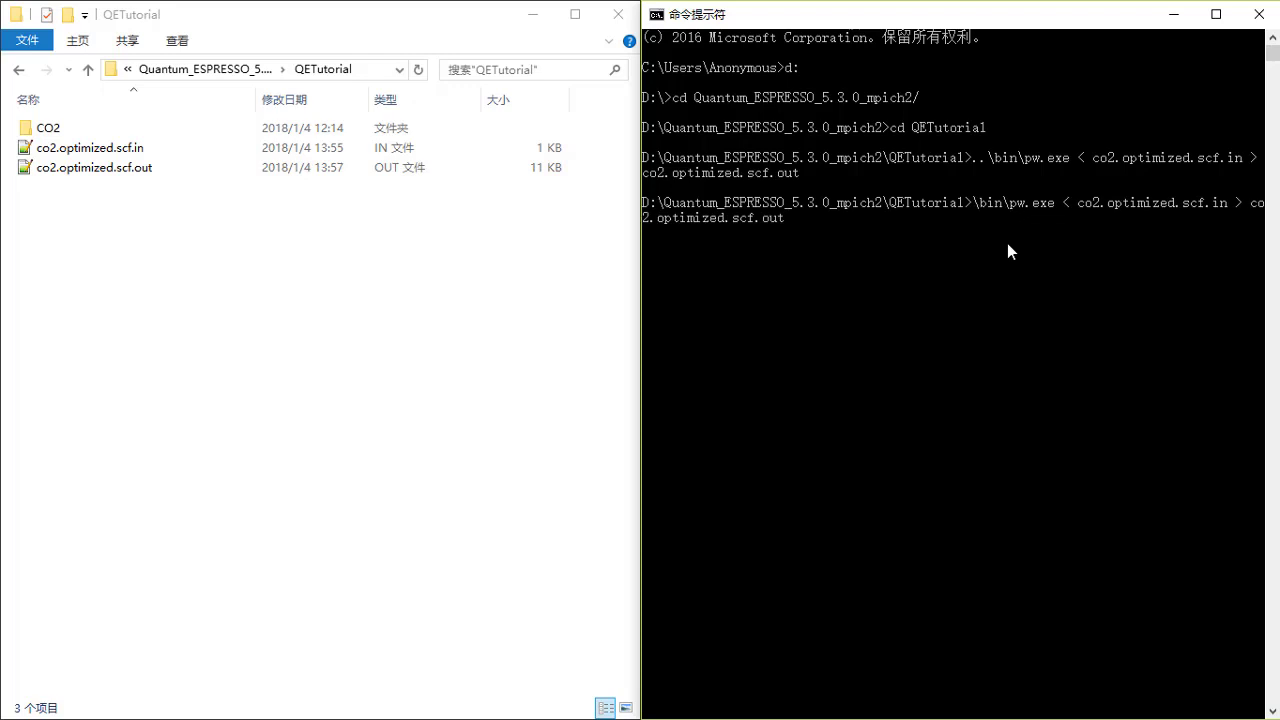
pyautogui.write('D:')
pyautogui.write('\\Quan')
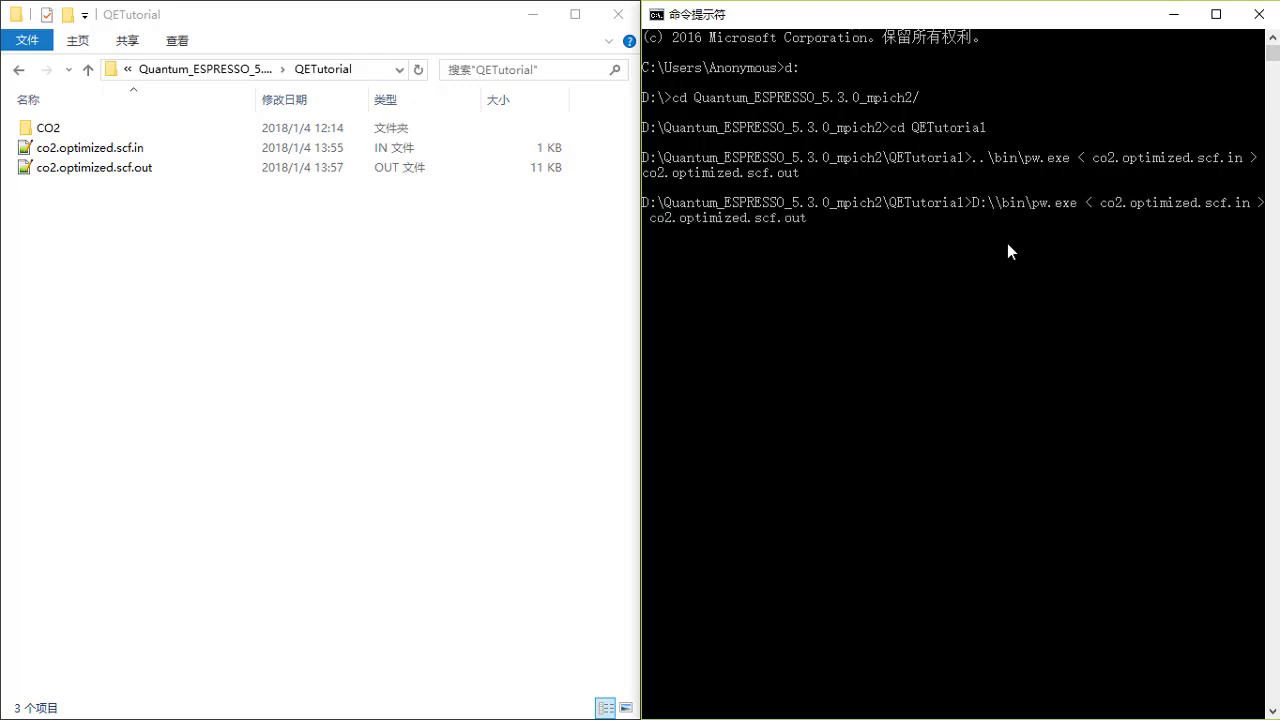
pyautogui.press('Tab')
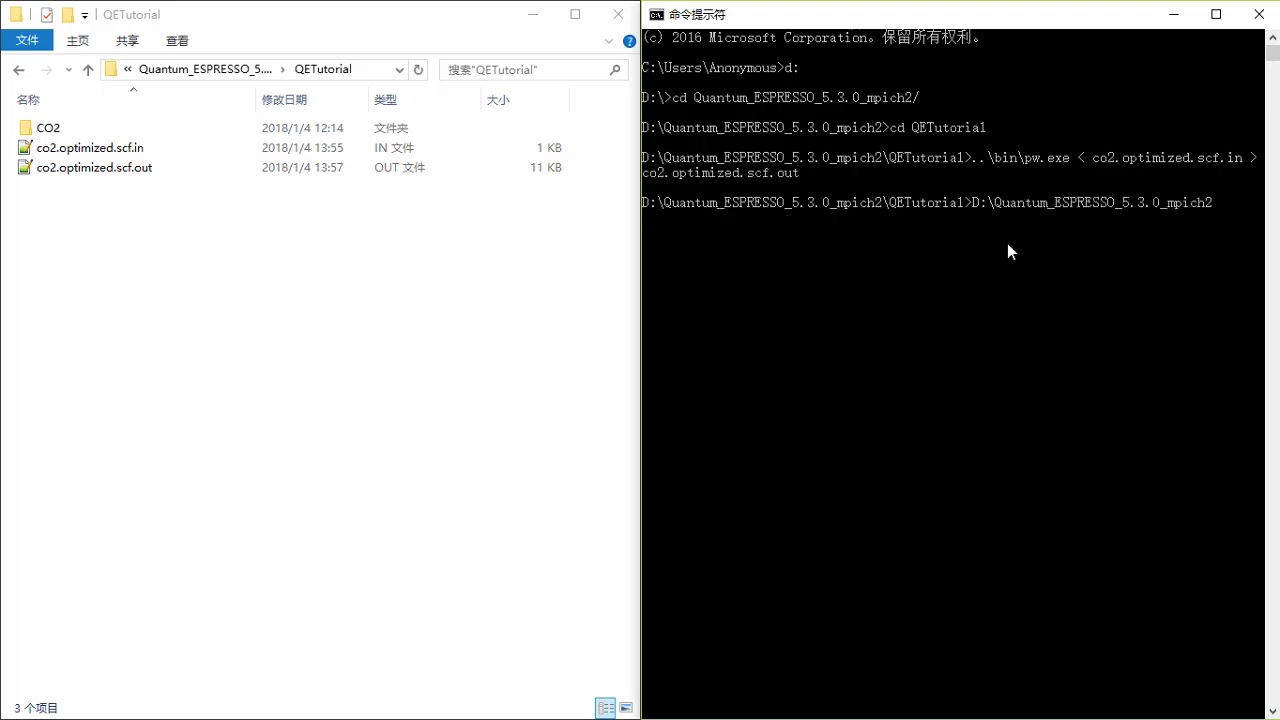
pyautogui.write('\\QE')
pyautogui.press('Tab')
pyautogui.press('Up')
pyautogui.press('BackSpace')
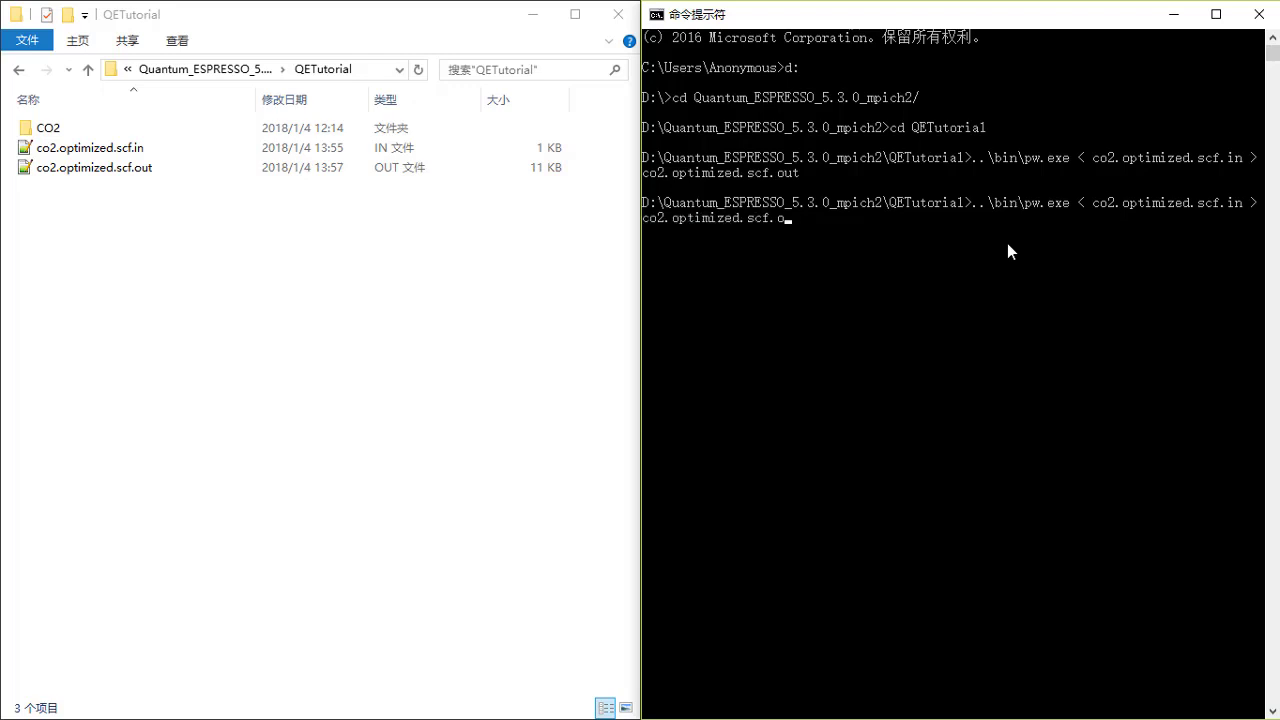
pyautogui.press('Up')
pyautogui.press('Down')
pyautogui.press('Up')
pyautogui.press('Down')
pyautogui.press('BackSpace')
pyautogui.press('BackSpace')
pyautogui.press('BackSpace')
pyautogui.press('BackSpace')
pyautogui.press('BackSpace')
pyautogui.press('BackSpace')
pyautogui.press('BackSpace')
pyautogui.press('BackSpace')
pyautogui.press('BackSpace')
pyautogui.press('BackSpace')
pyautogui.press('BackSpace')
pyautogui.press('BackSpace')
pyautogui.press('BackSpace')
pyautogui.press('BackSpace')
pyautogui.press('BackSpace')
pyautogui.press('BackSpace')
pyautogui.press('BackSpace')
pyautogui.press('BackSpace')
pyautogui.press('BackSpace')
pyautogui.press('BackSpace')
pyautogui.press('BackSpace')
pyautogui.press('BackSpace')
pyautogui.press('BackSpace')
pyautogui.press('BackSpace')
pyautogui.press('BackSpace')
pyautogui.press('BackSpace')
pyautogui.press('BackSpace')
pyautogui.press('BackSpace')
pyautogui.press('BackSpace')
pyautogui.press('BackSpace')
pyautogui.press('BackSpace')
pyautogui.press('BackSpace')
pyautogui.press('BackSpace')
pyautogui.press('BackSpace')
pyautogui.press('BackSpace')
pyautogui.press('BackSpace')
pyautogui.press('BackSpace')
pyautogui.press('BackSpace')
pyautogui.press('BackSpace')
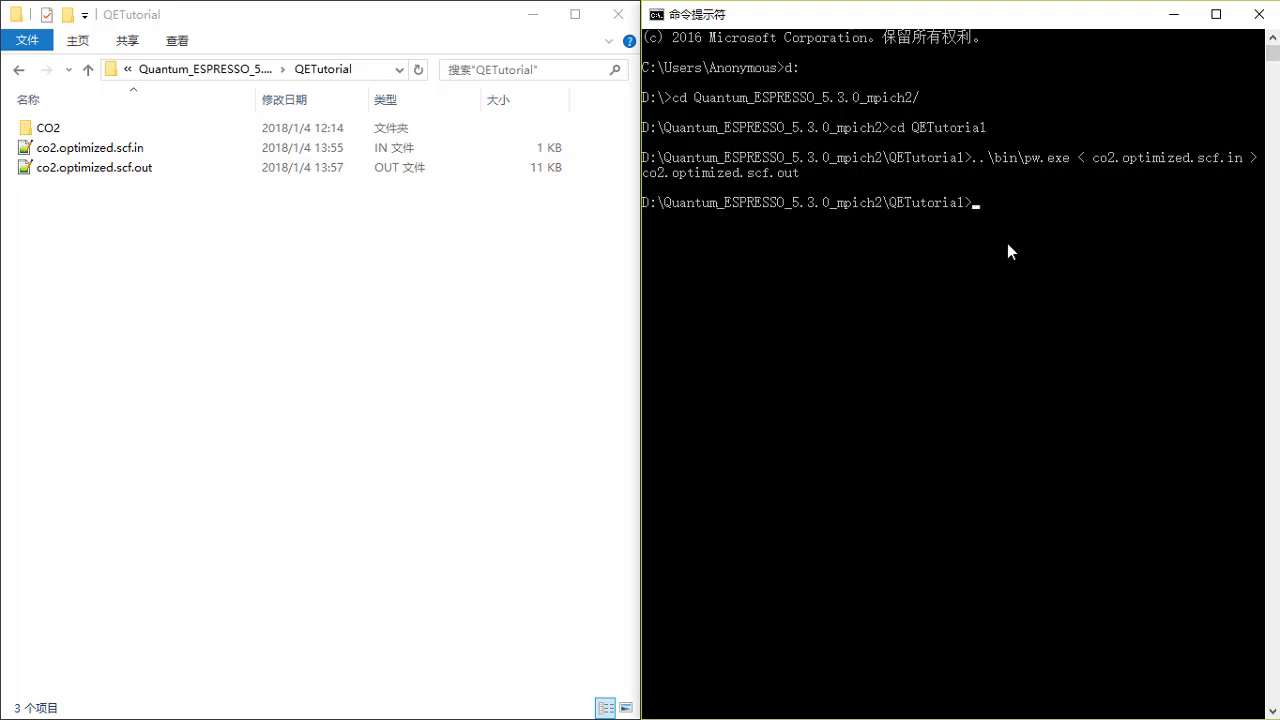
# Run D:\Quantum_ESPRESSO_5.3.0_mpich2\bin\pw.exe < co2.optimized.scf.in > co2.optimized.scf.out.
pyautogui.write('D:\\Qua')
pyautogui.press('Tab')
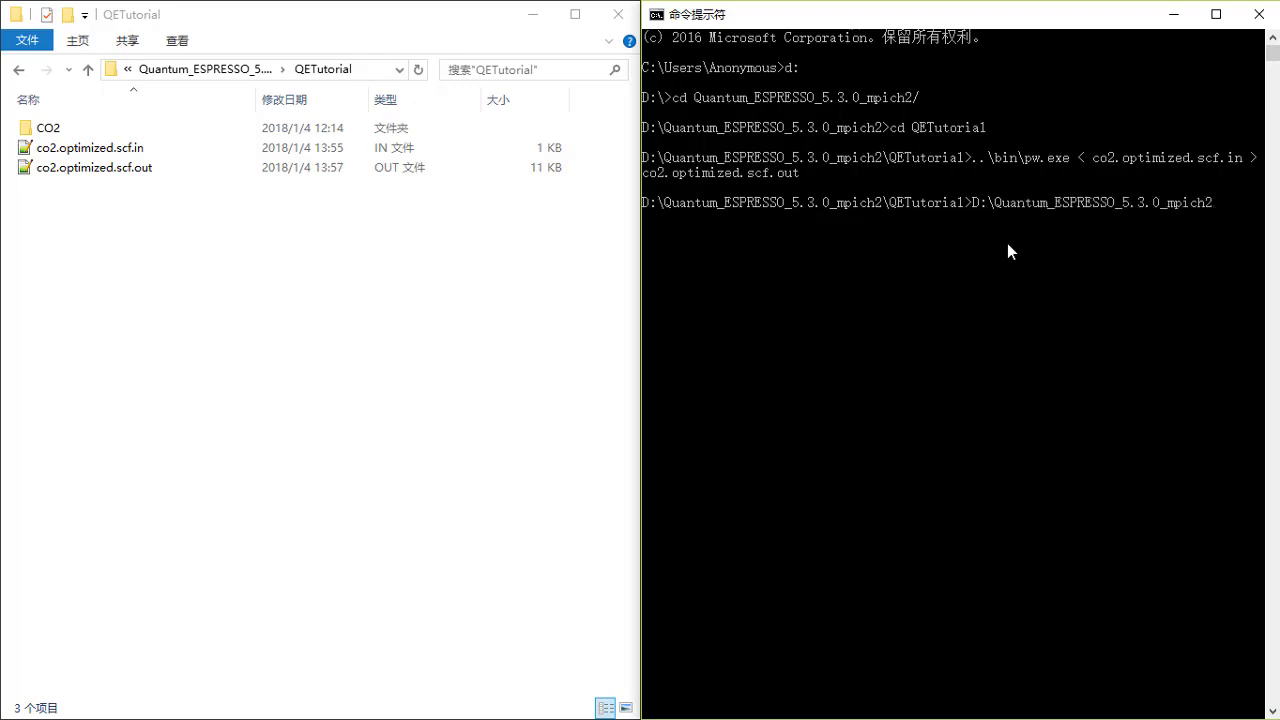
pyautogui.write('\\bin\\pw.exe C')
pyautogui.press('Tab')
pyautogui.press('BackSpace')
pyautogui.press('BackSpace')
pyautogui.write('< co2')
pyautogui.press('Tab')
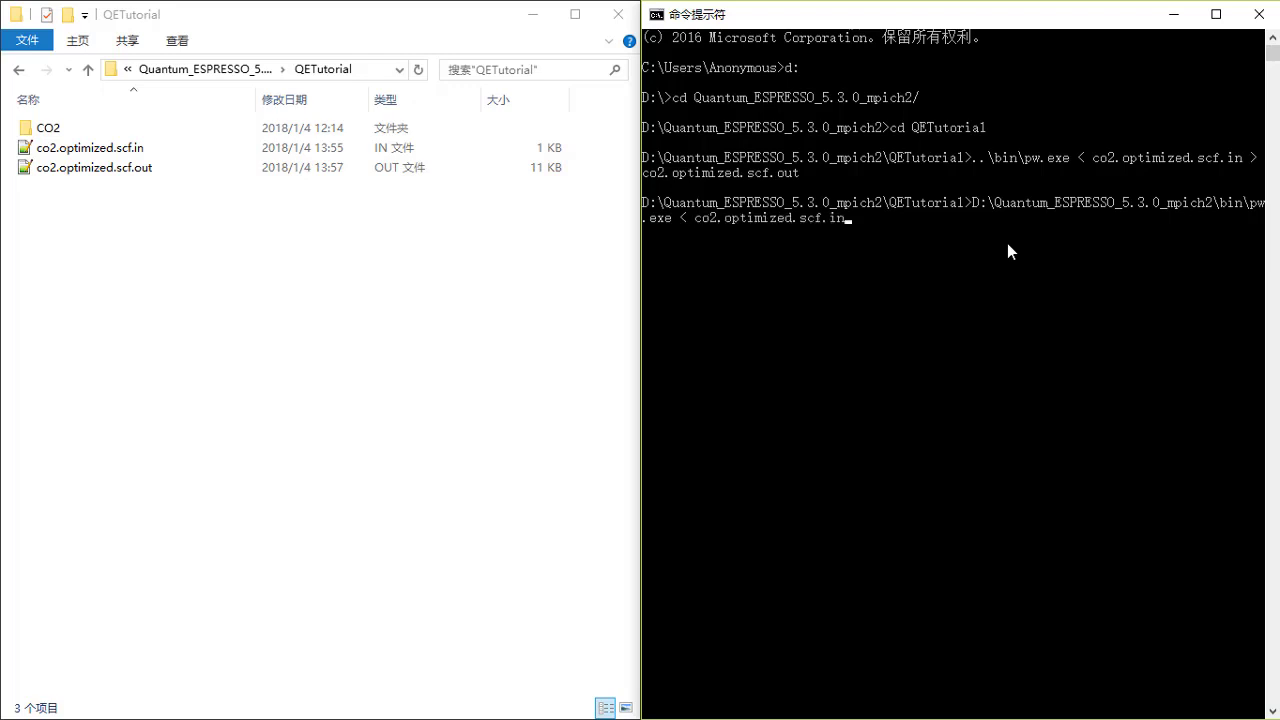
pyautogui.write('>')
pyautogui.write(' c')
pyautogui.press('Tab')
pyautogui.press('Tab')
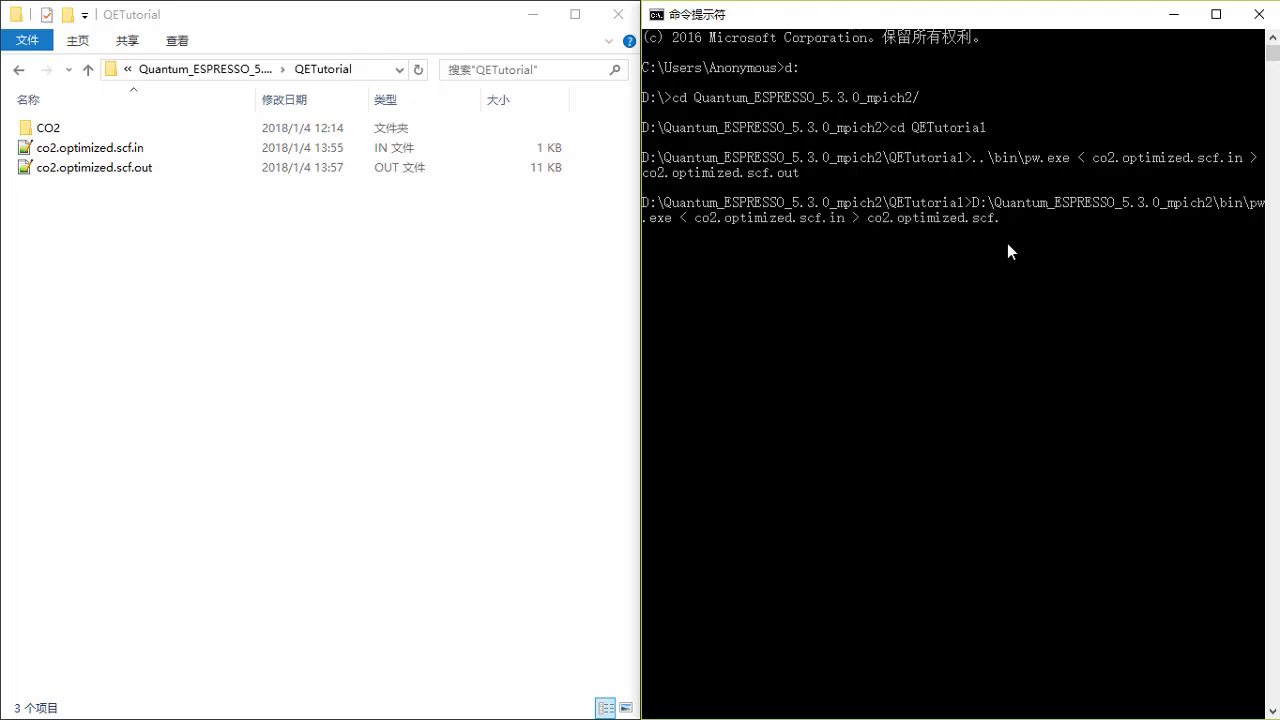
pyautogui.press('Return')
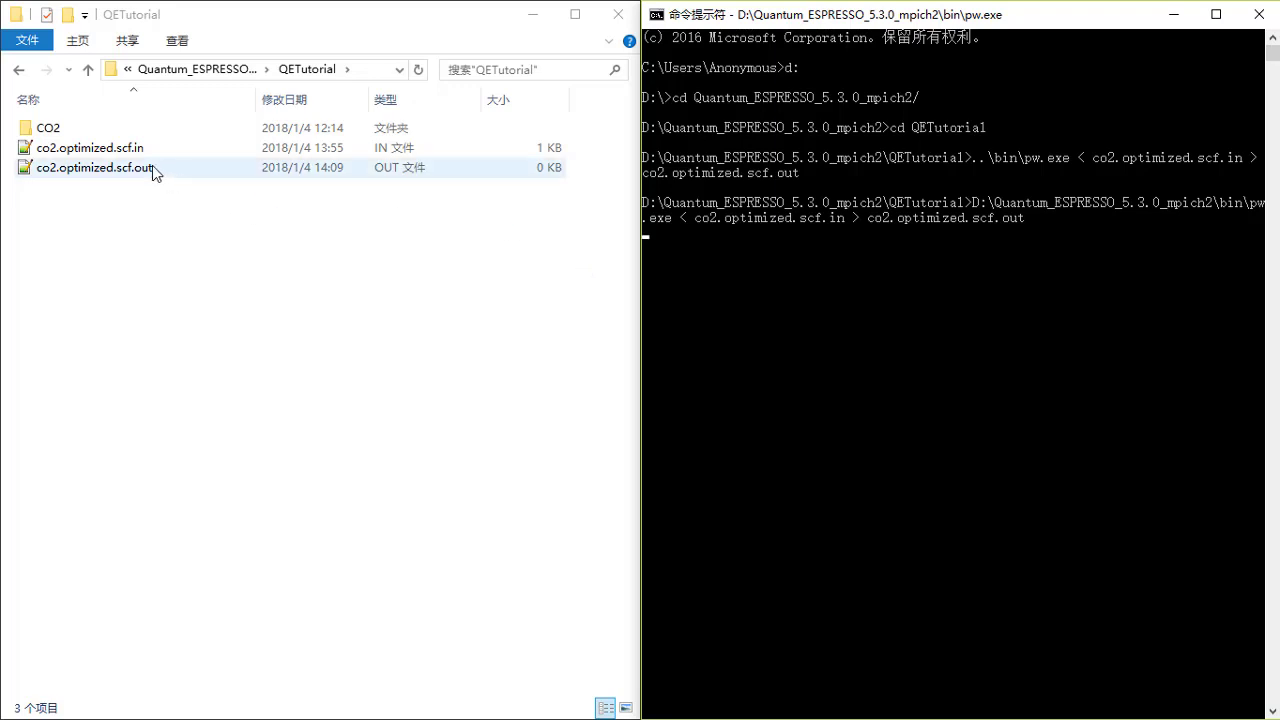
# Preview the partially written co2.optimized.scf.out in Notepad++, then close it.
pyautogui.click(674, 257)
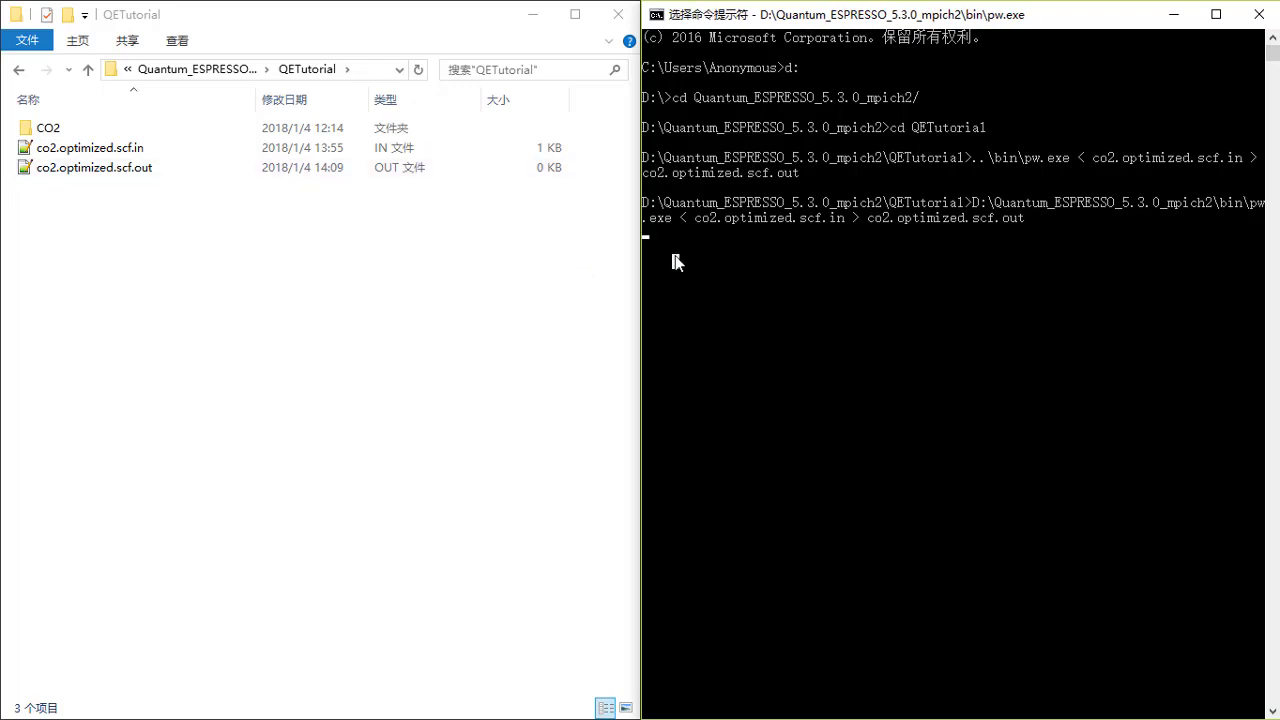
pyautogui.click(728, 185)
pyautogui.click(274, 165)
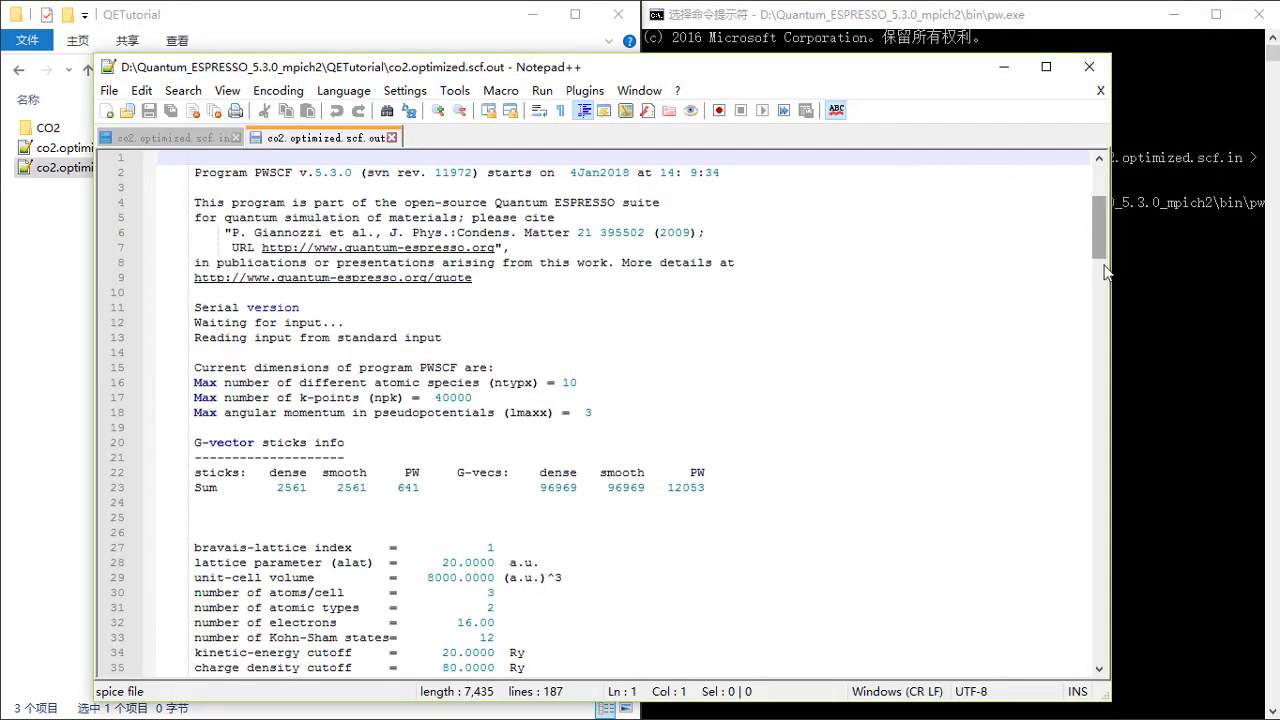
pyautogui.moveTo(1106, 272); pyautogui.dragTo(1110, 610)
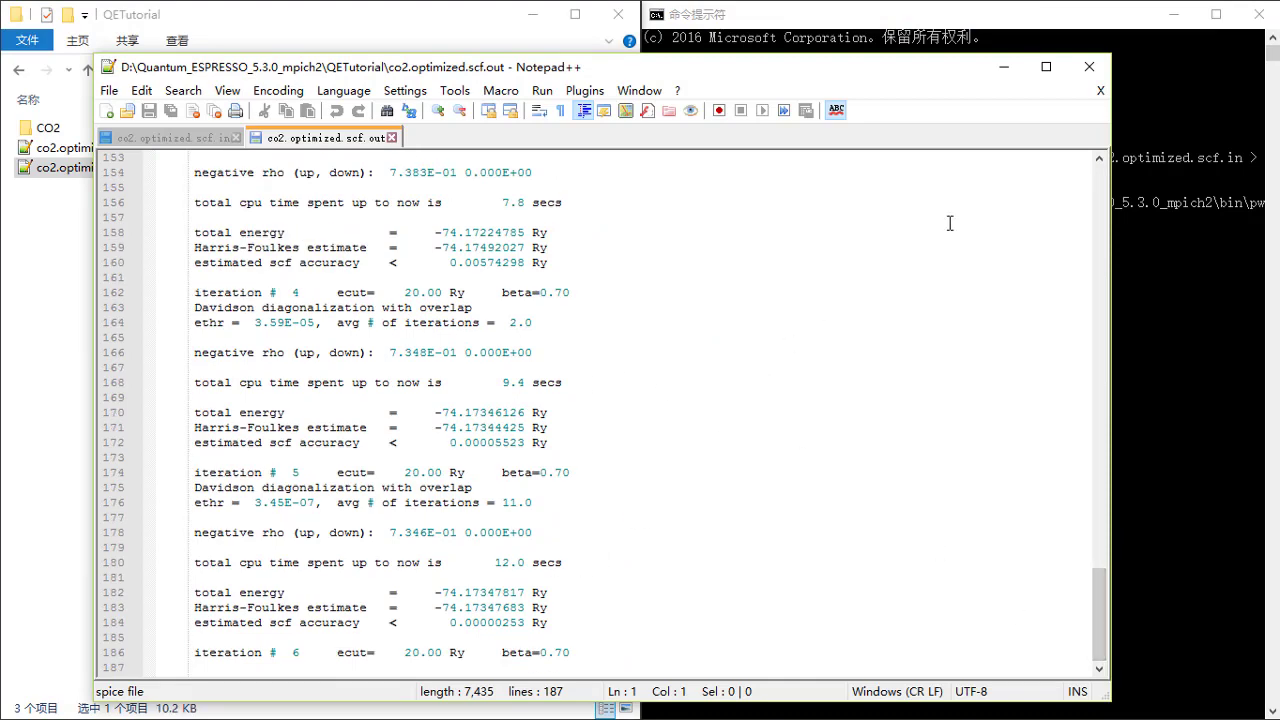
pyautogui.click(1089, 66)
# Check the pw.exe progress in Command Prompt and reselect co2.optimized.scf.out in QETutorial.
pyautogui.click(897, 210)
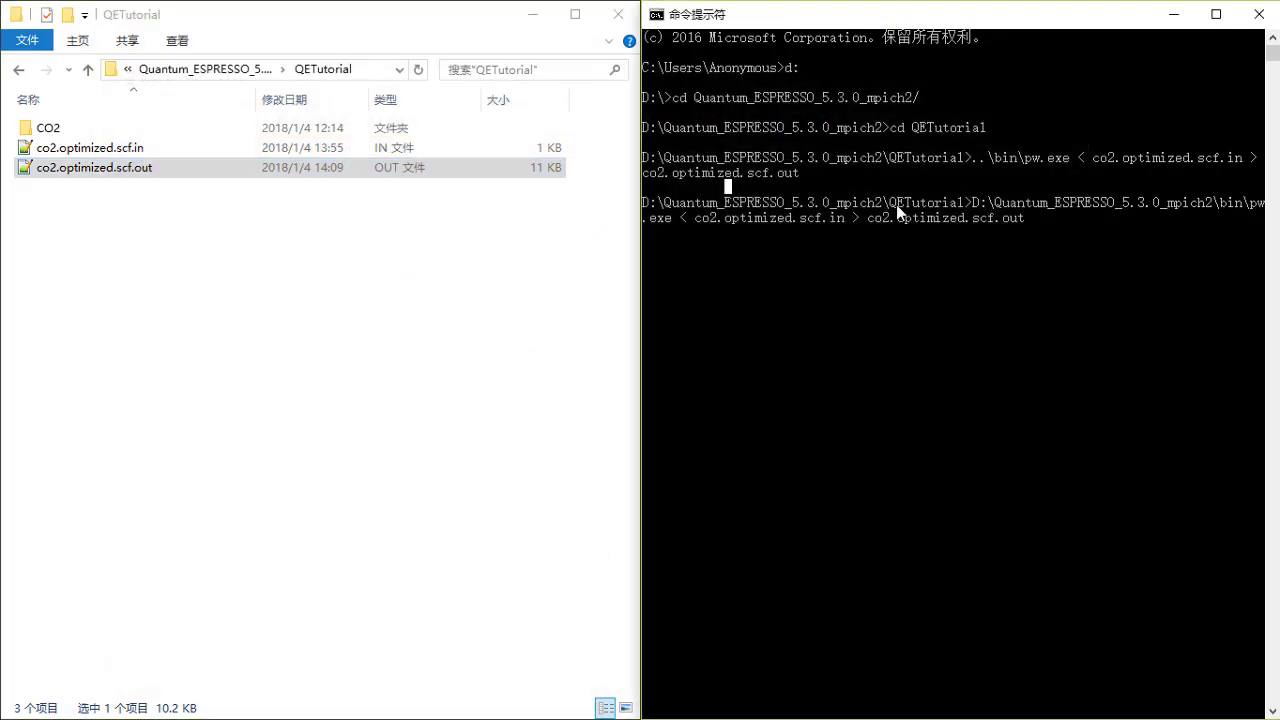
pyautogui.click(976, 226)
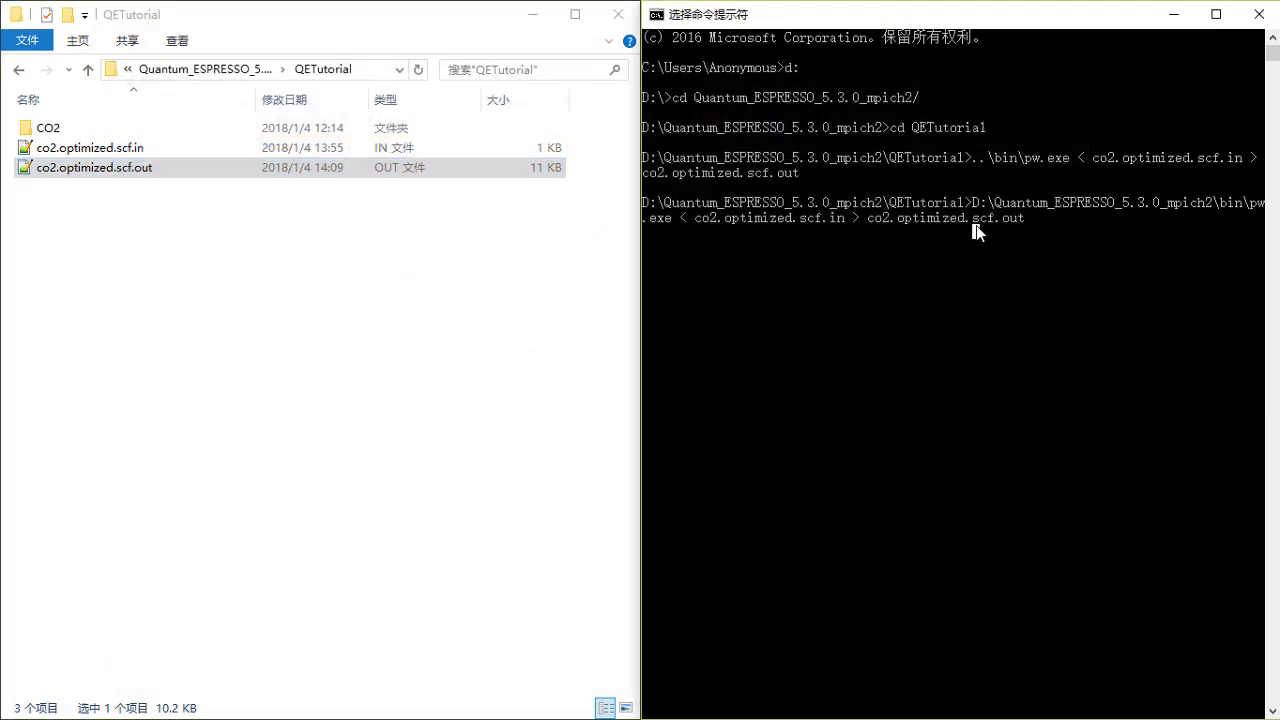
pyautogui.click(456, 270)
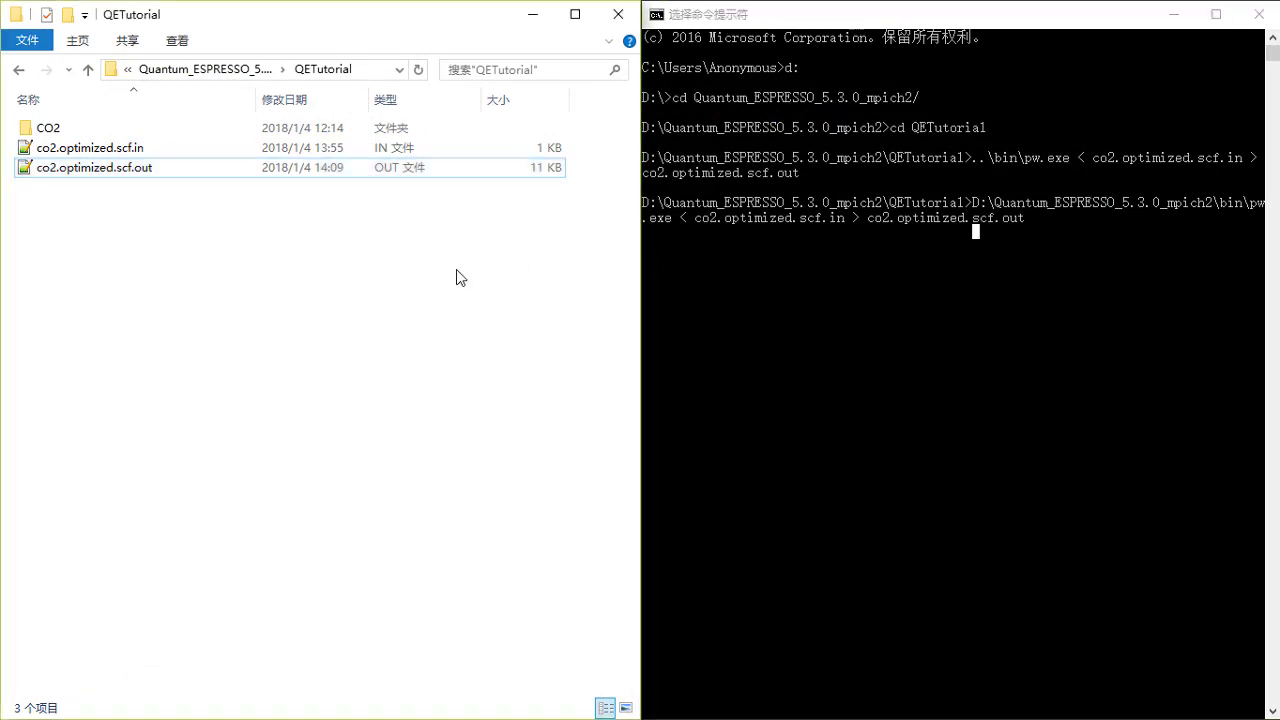
pyautogui.click(756, 341)
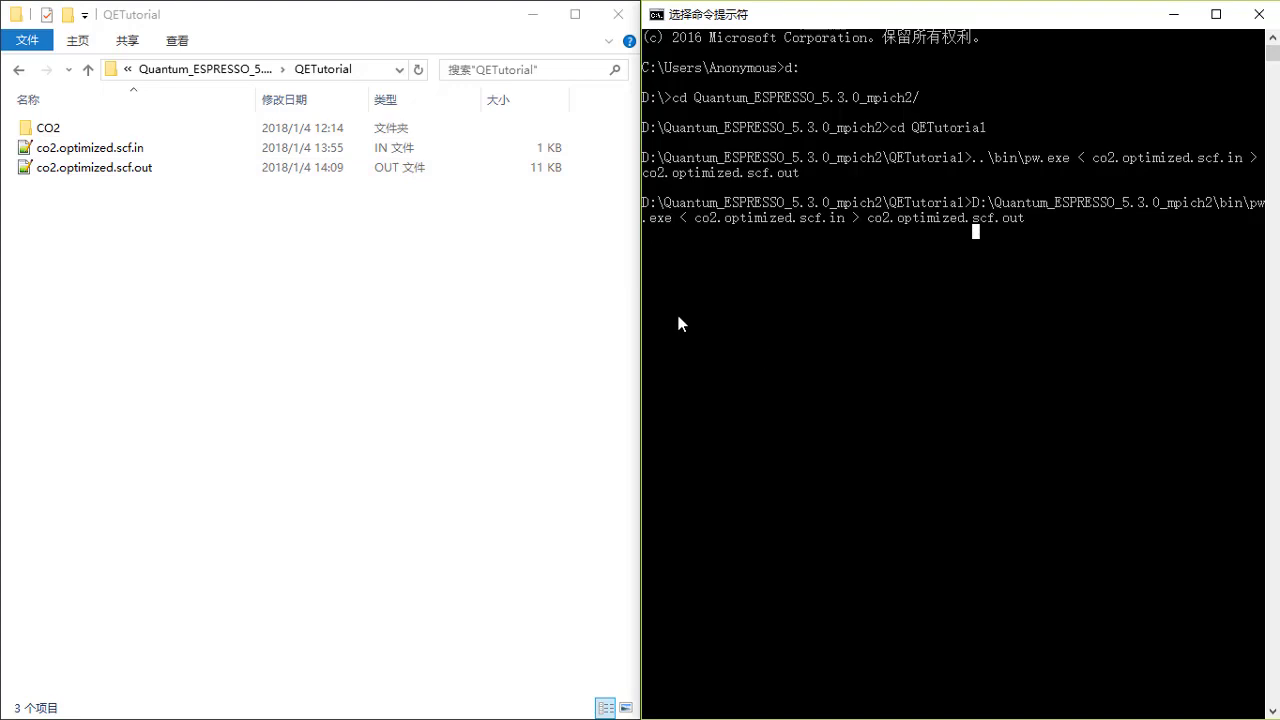
pyautogui.click(454, 170)
# Open co2.optimized.scf.out in Notepad++ and check the end of the file for JOB DONE.
pyautogui.doubleClick(454, 175)
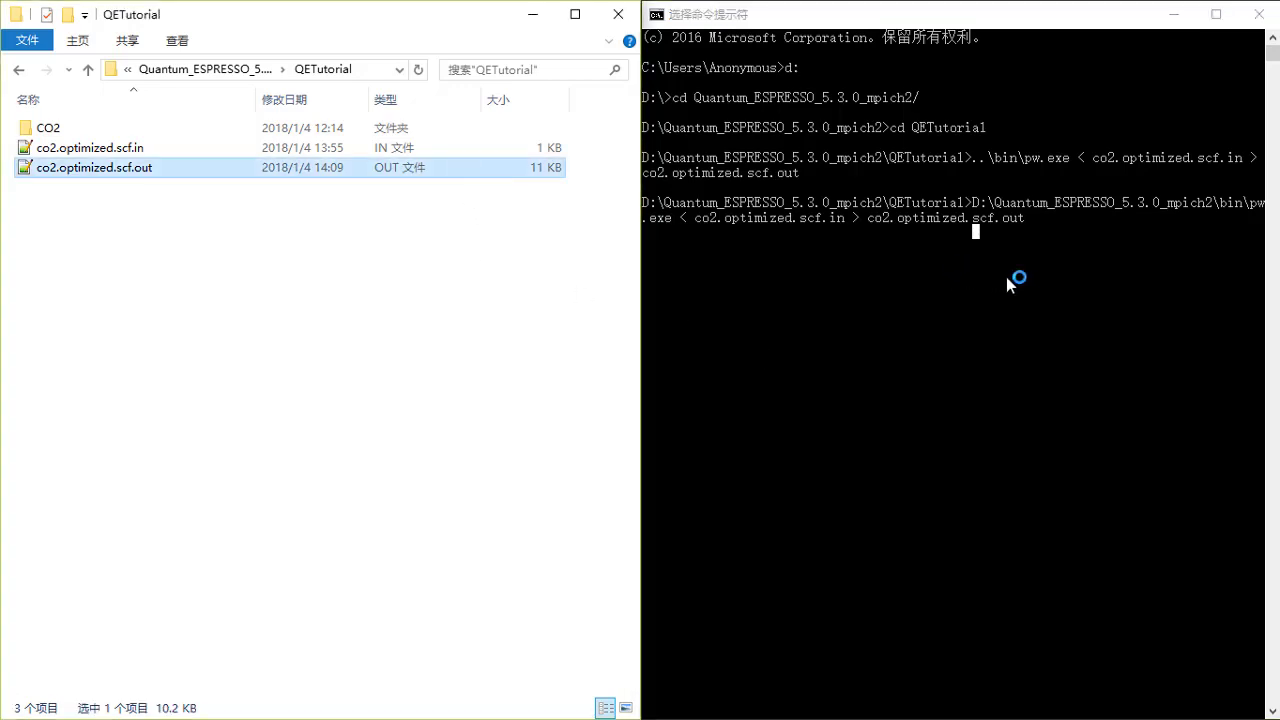
pyautogui.scroll(-20, 1045, 405)
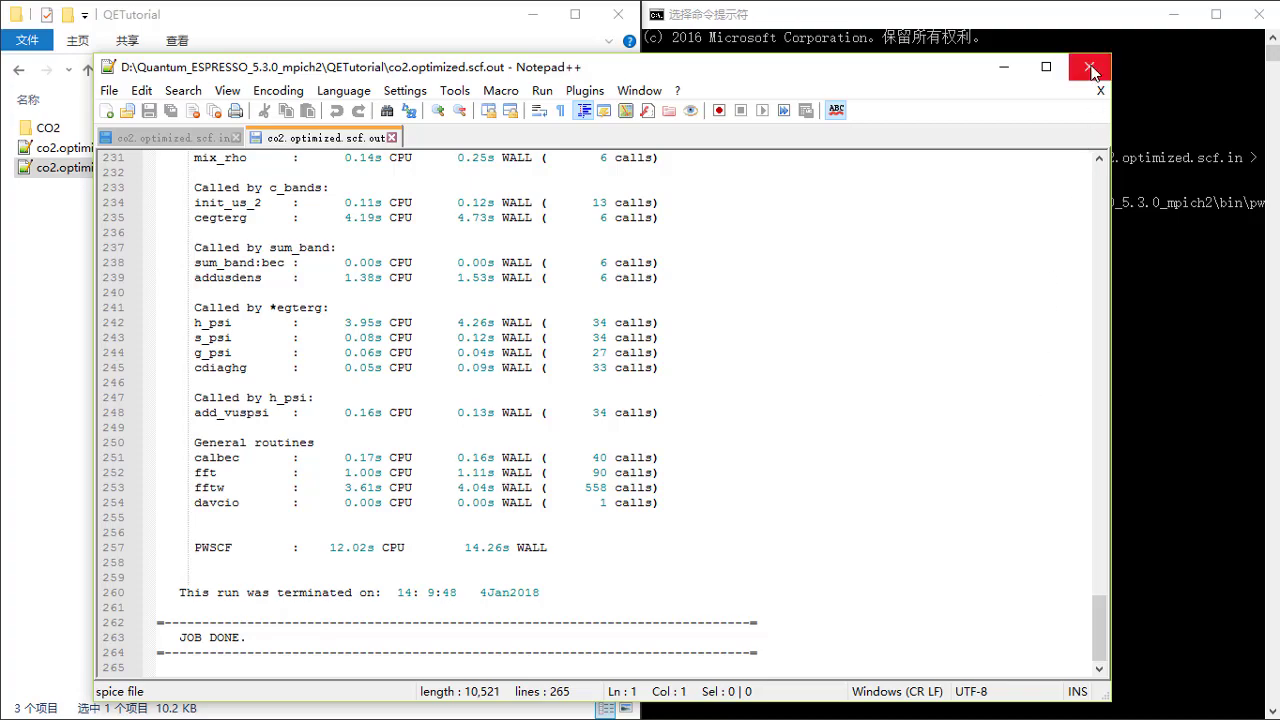
pyautogui.scroll(20, 800, 285)
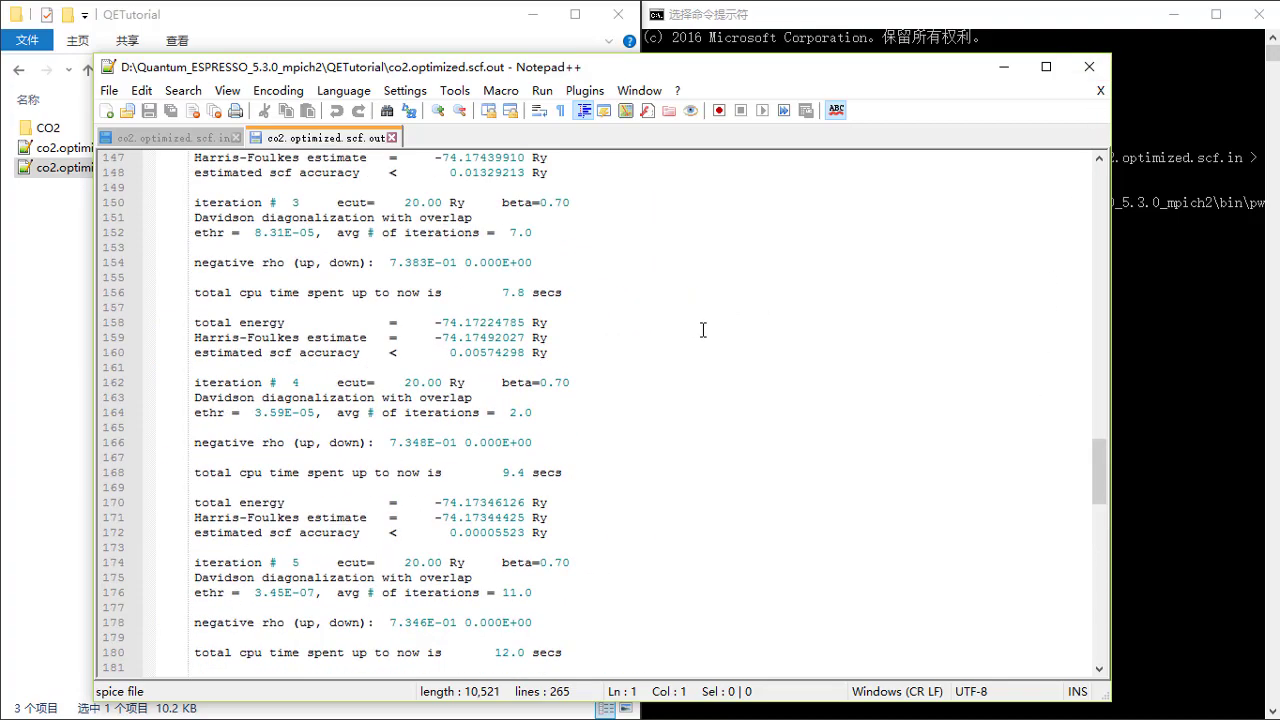
pyautogui.scroll(20, 703, 330)
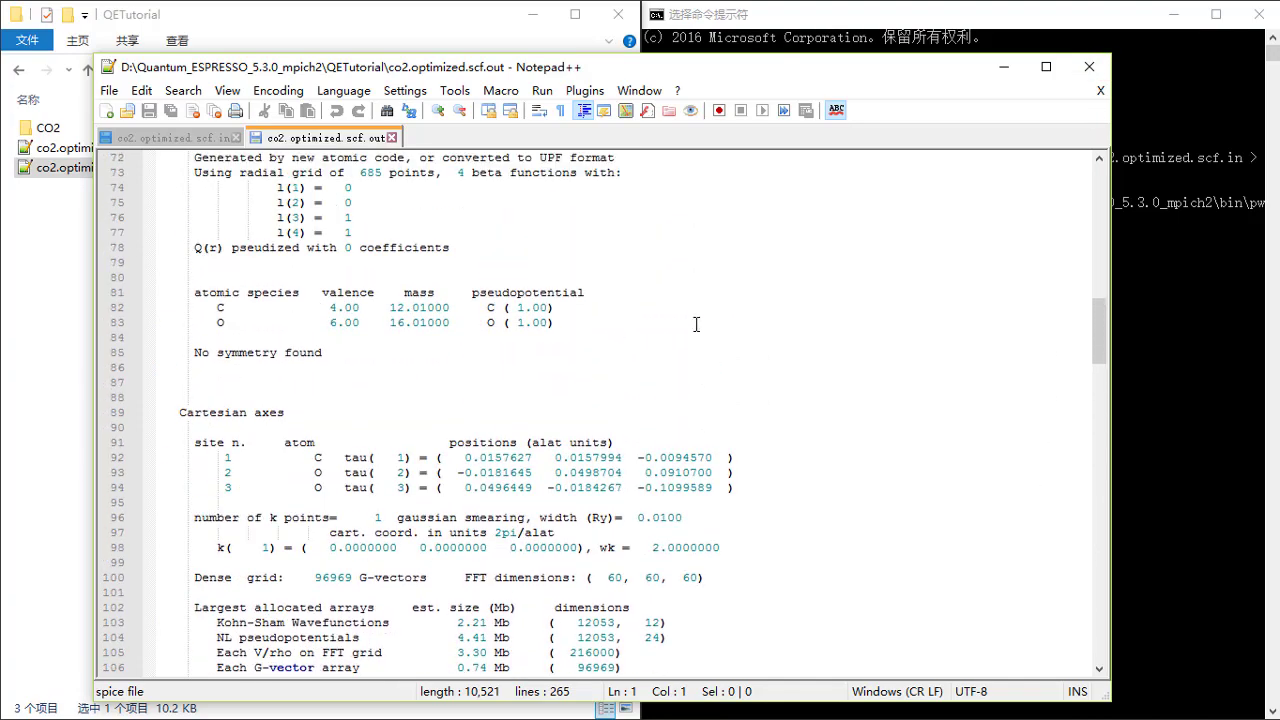
pyautogui.scroll(20, 698, 324)
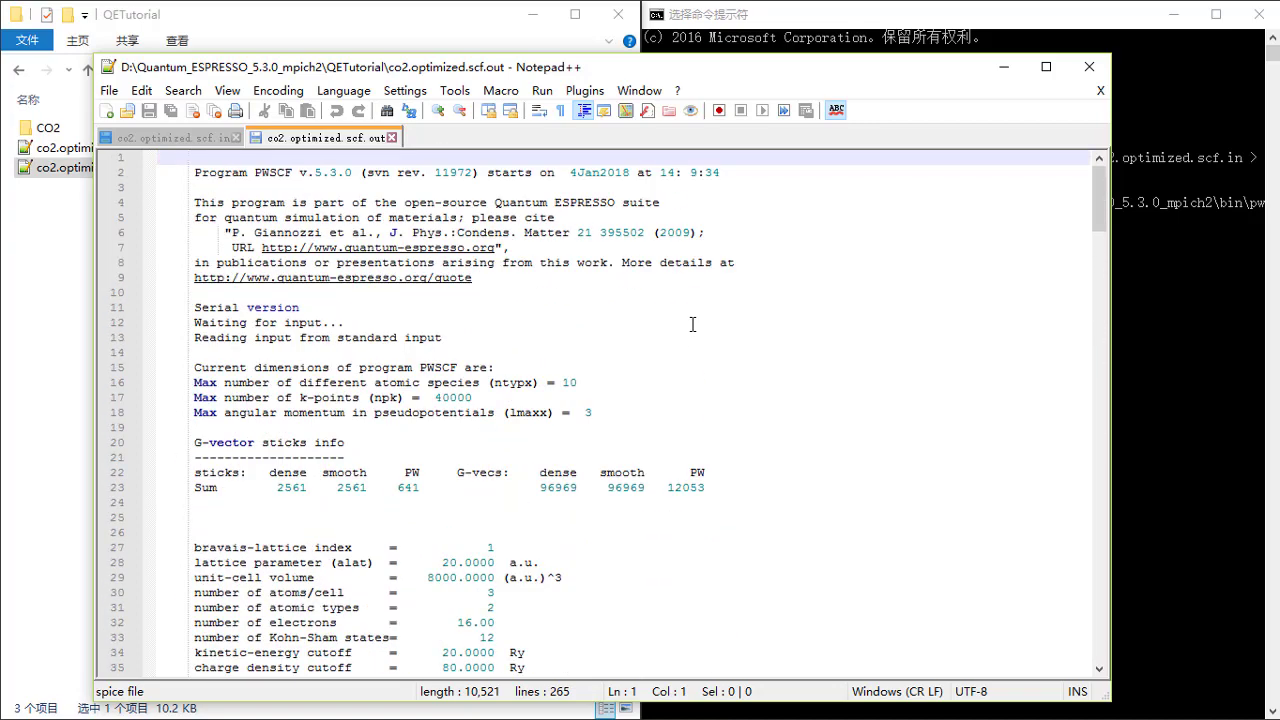